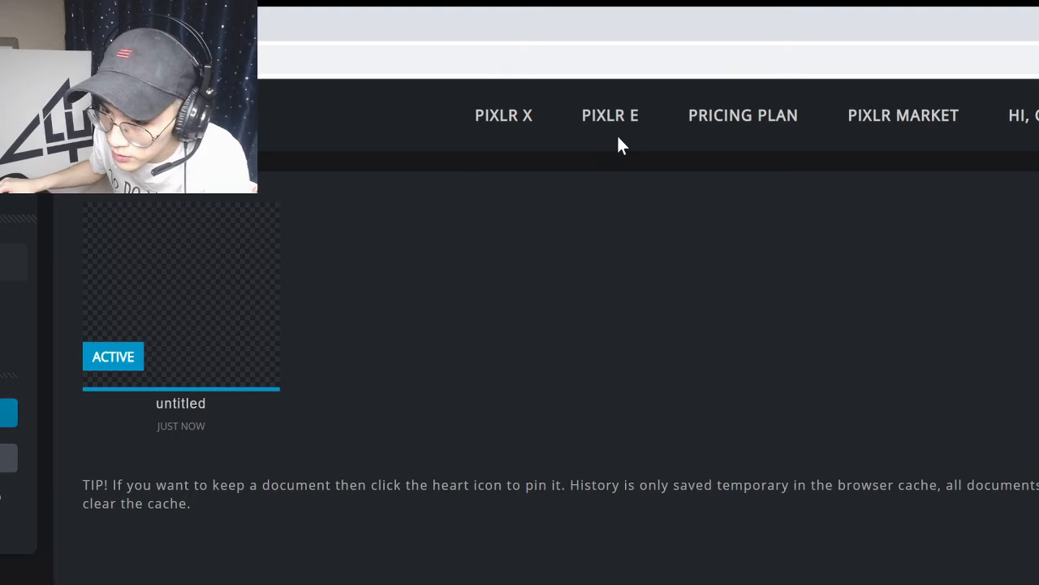
Step: Create a new blank Full HD document, 1920 x 1080 px, in Pixlr E with the background left off
left_click(617, 118)
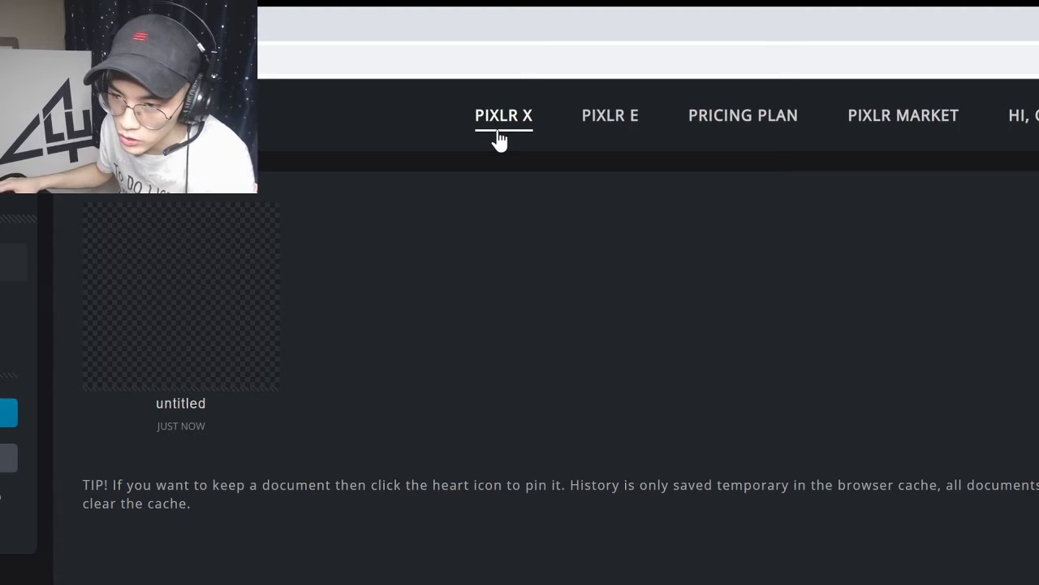
left_click(598, 118)
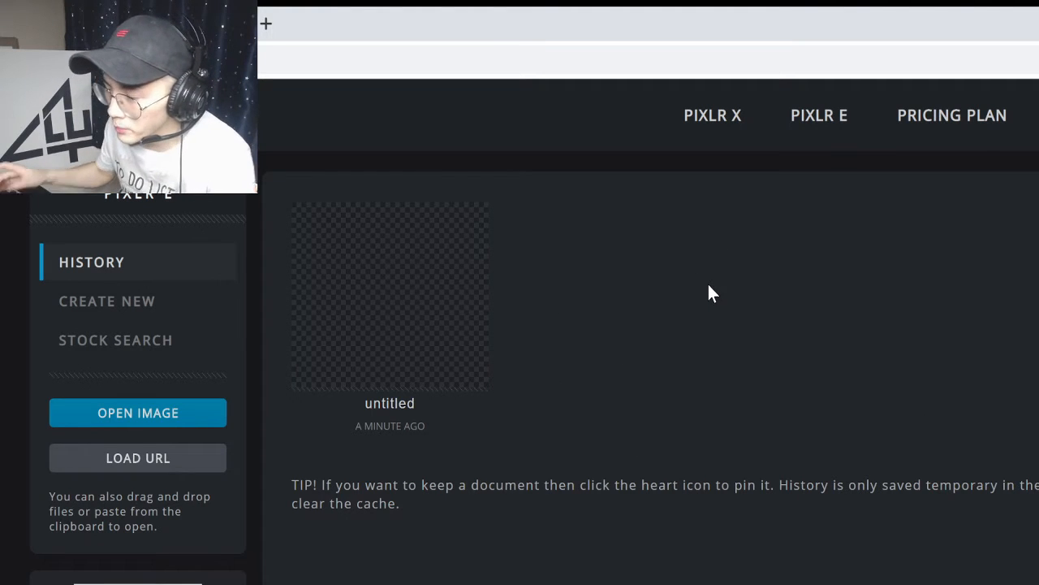
mouse_move(313, 278)
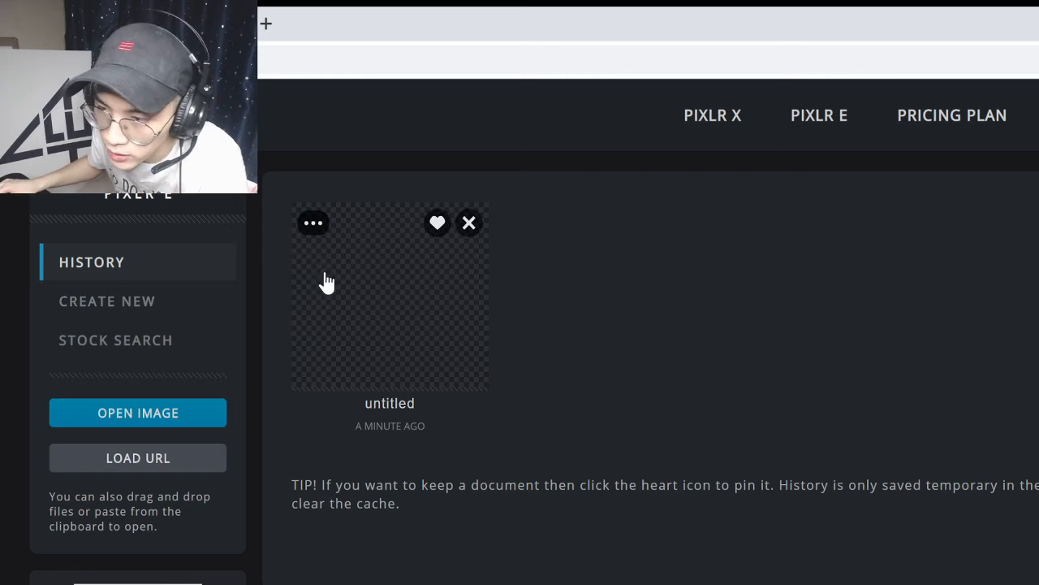
left_click(104, 311)
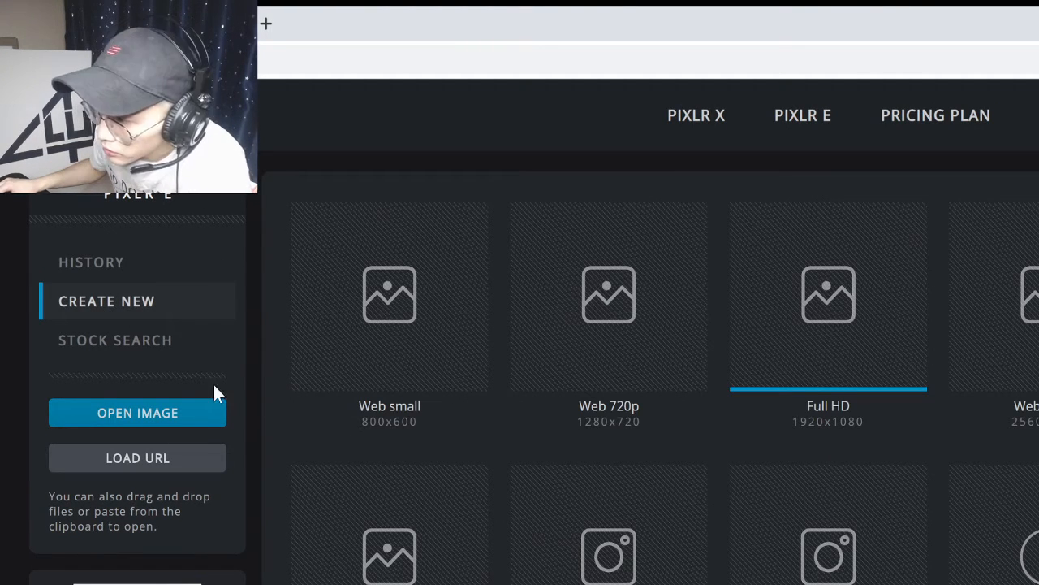
left_click(168, 415)
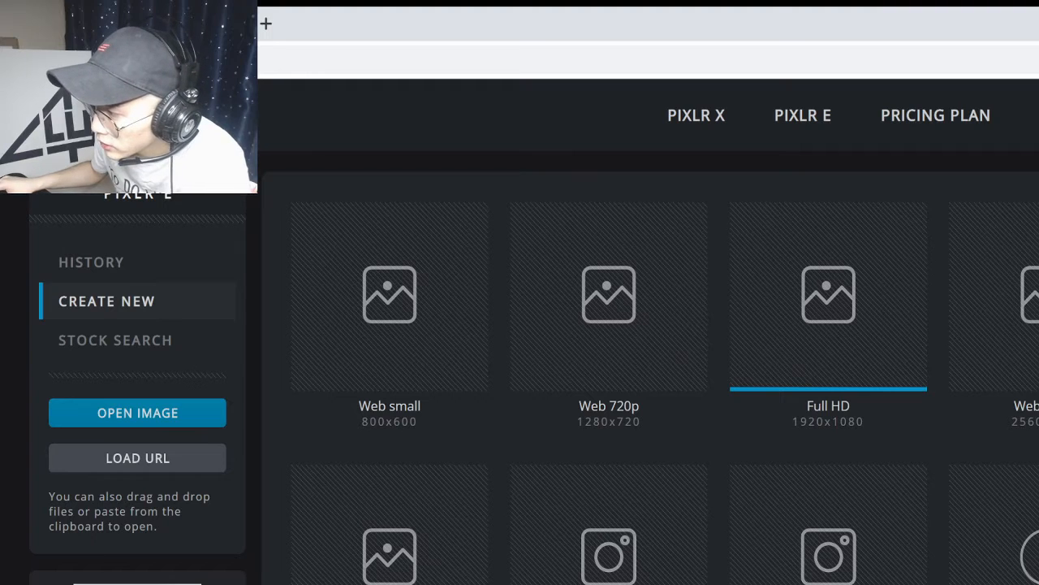
left_click(894, 252)
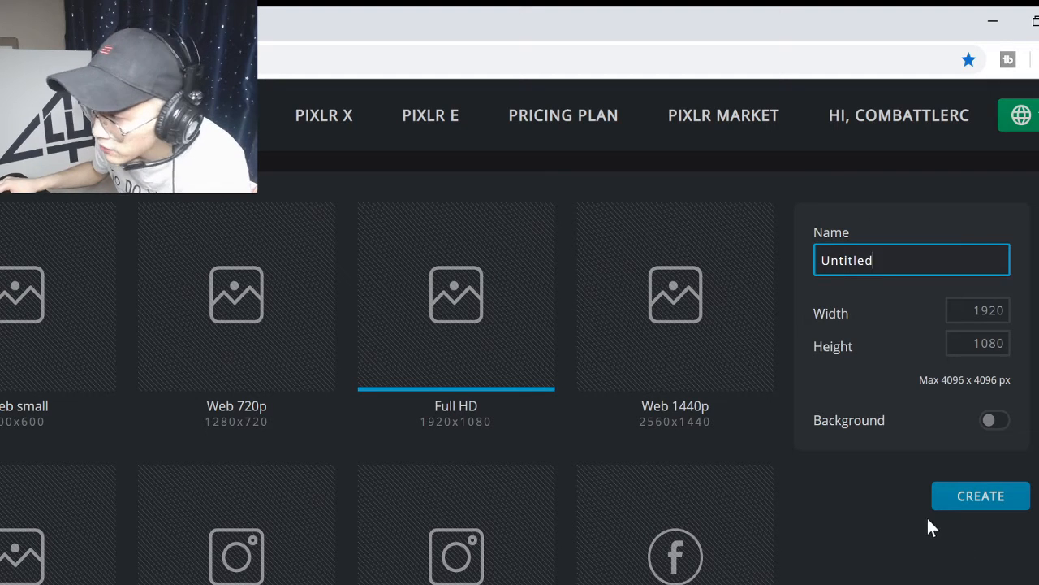
left_click(951, 514)
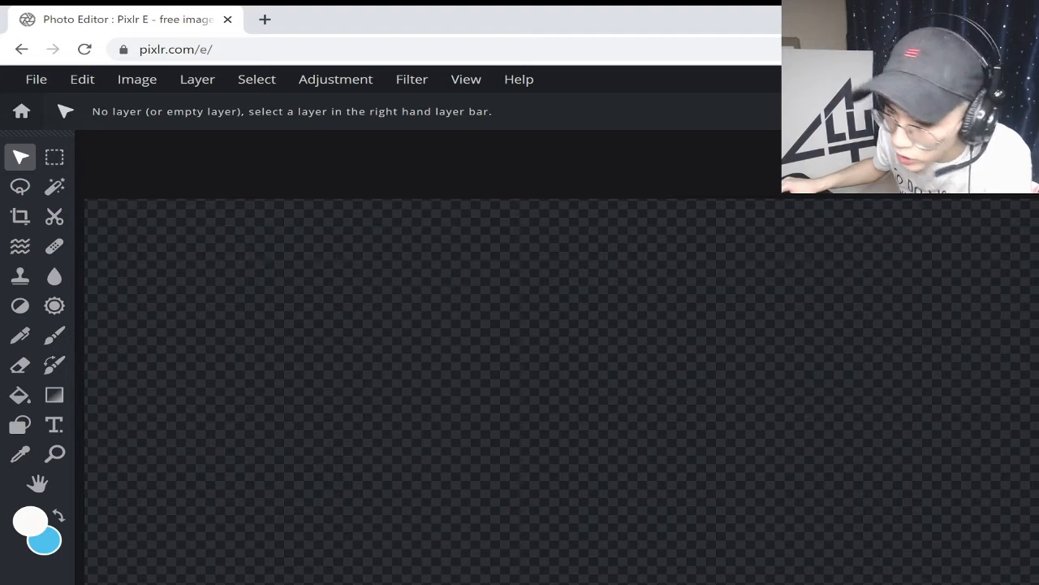
Step: Examine the canvas and the Brush, Text, Eraser, Blur / Sharpen / Smudge and Zoom tools one after another
scroll(351, 427, "down", 2)
scroll(351, 428, "up", 1)
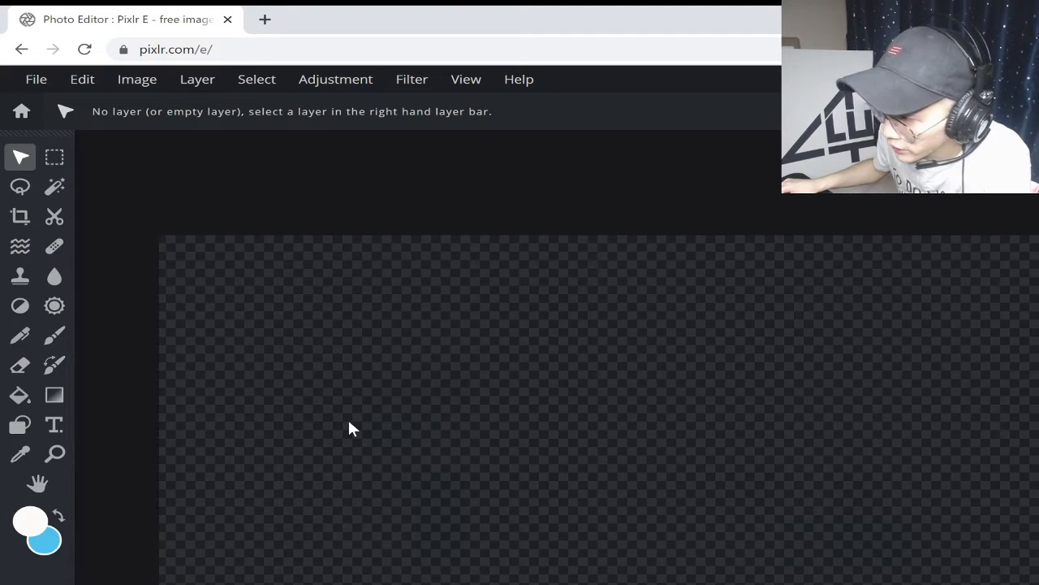
scroll(349, 428, "up", 1)
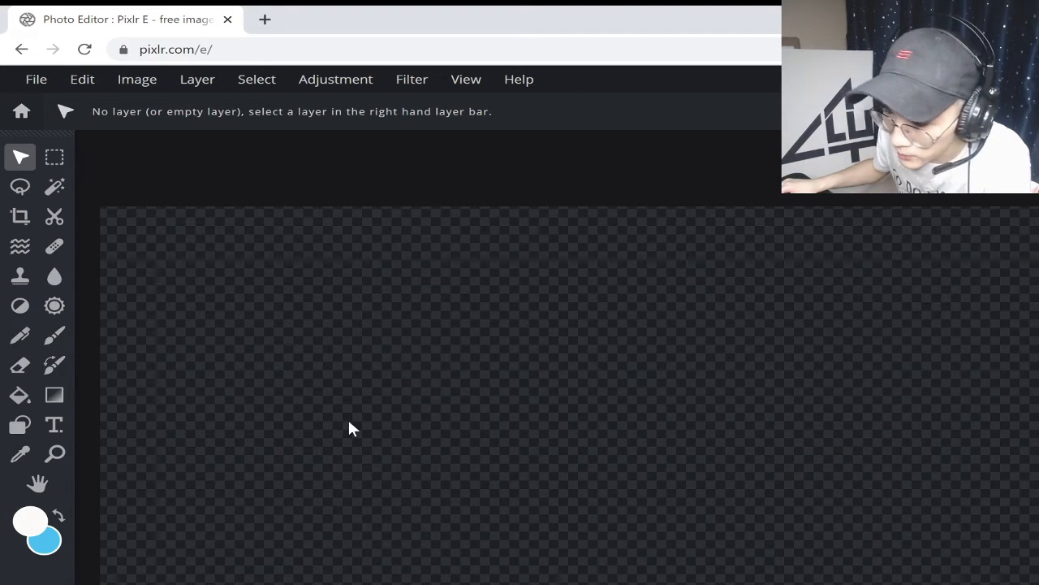
left_click(54, 339)
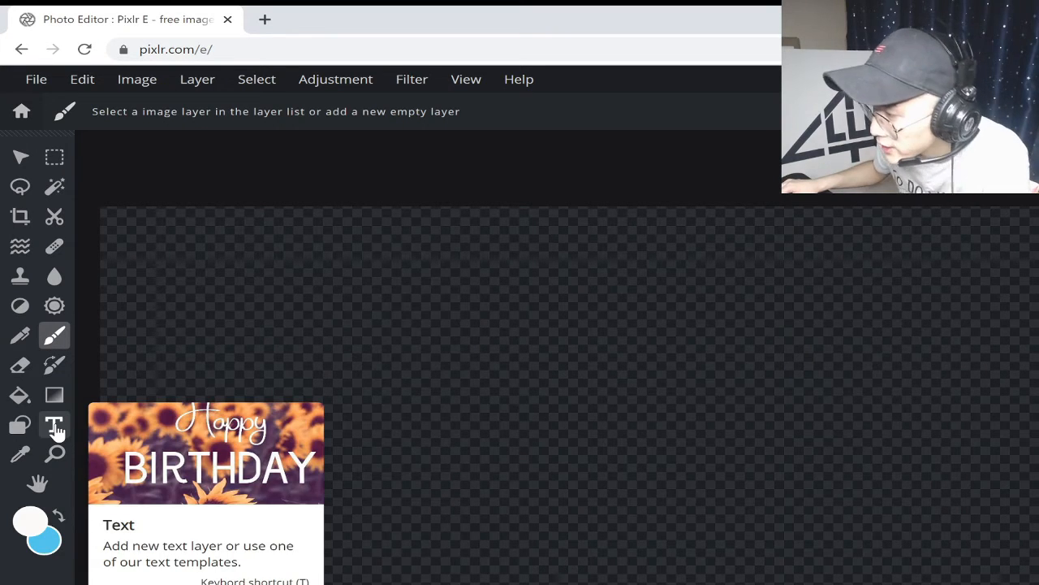
left_click(45, 434)
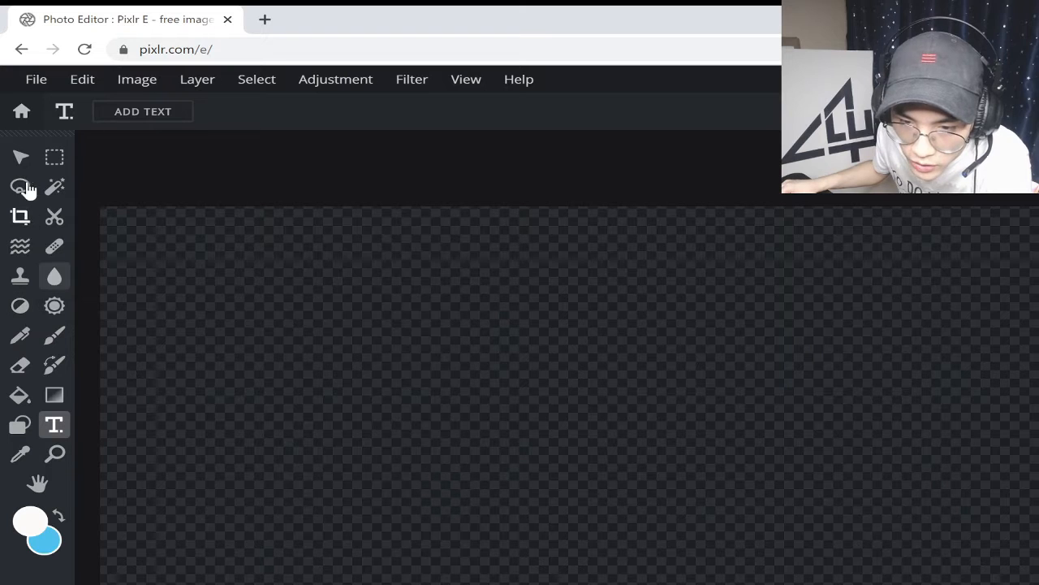
left_click(20, 367)
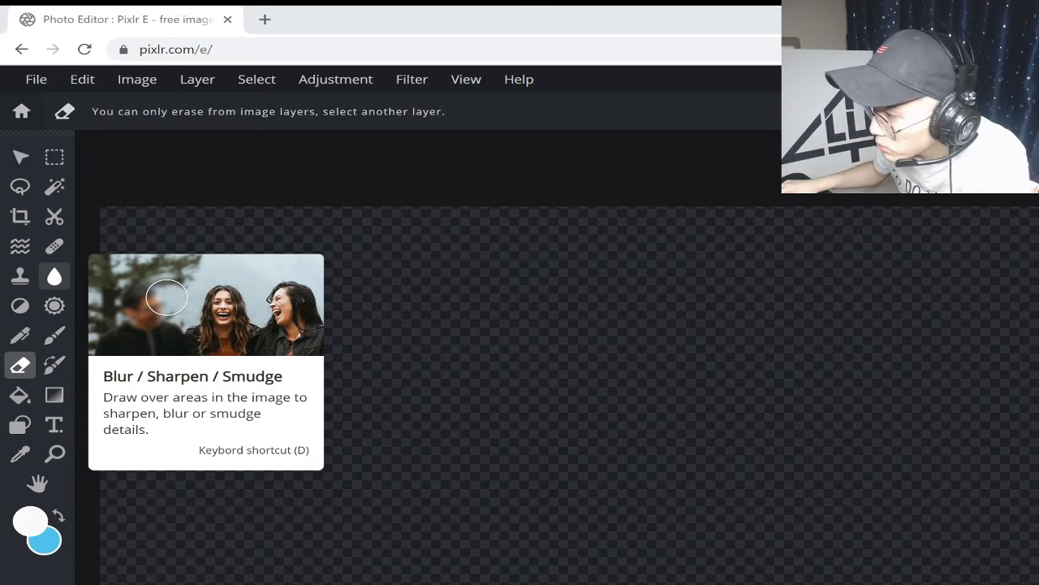
left_click(54, 278)
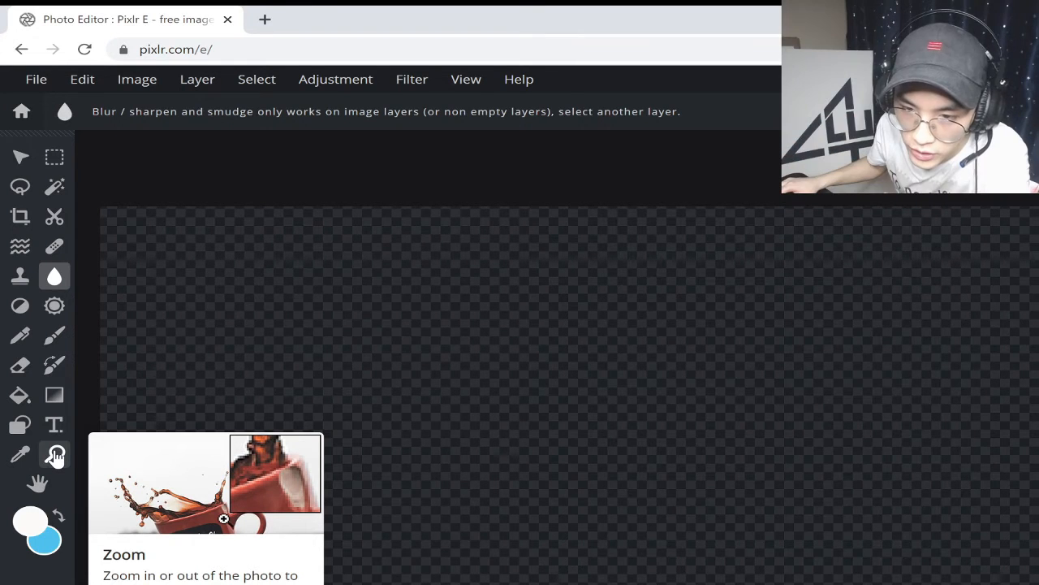
left_click(56, 455)
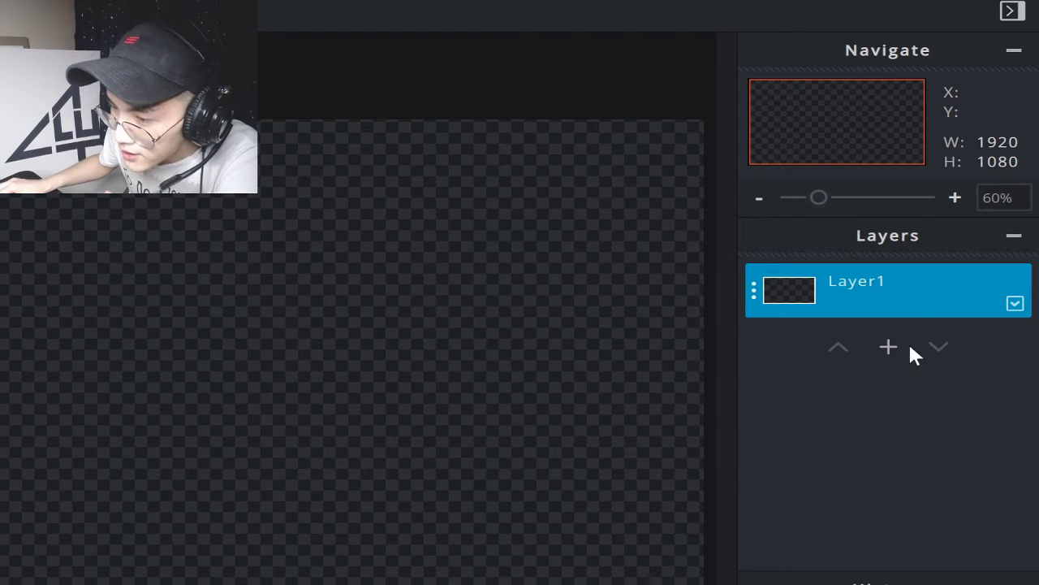
Step: Add the picture images.jpg to the document as a new image layer
left_click(888, 349)
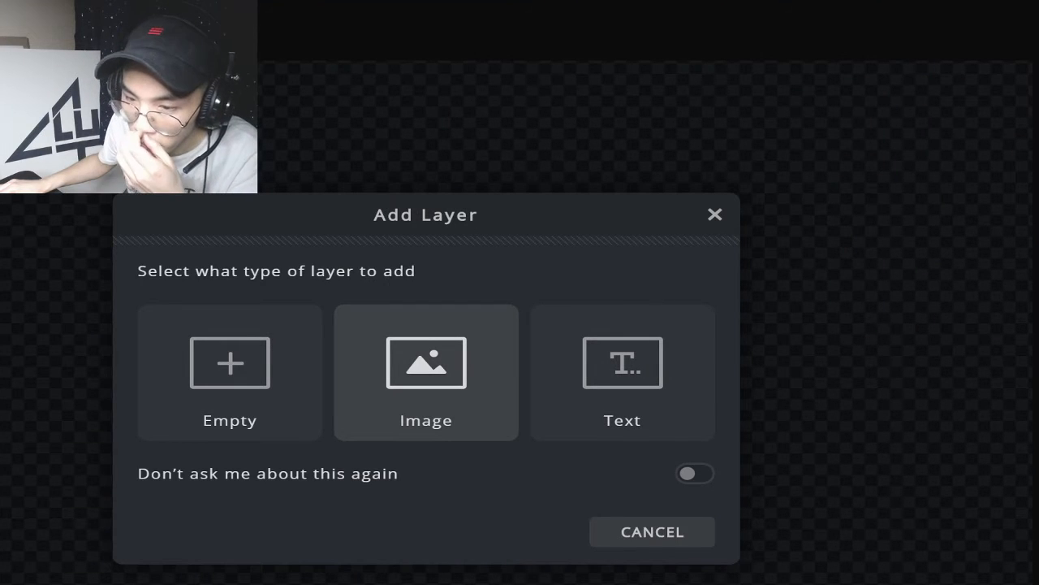
left_click(426, 372)
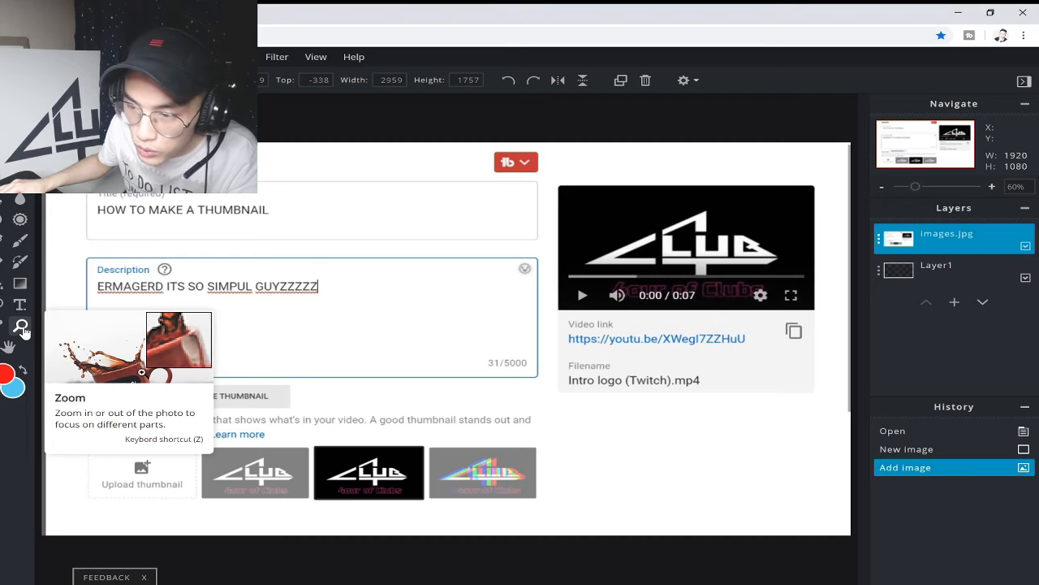
Step: Scale the images.jpg layer proportionally down to about 1824 x 1083 px and place it over the canvas area
left_click(23, 330)
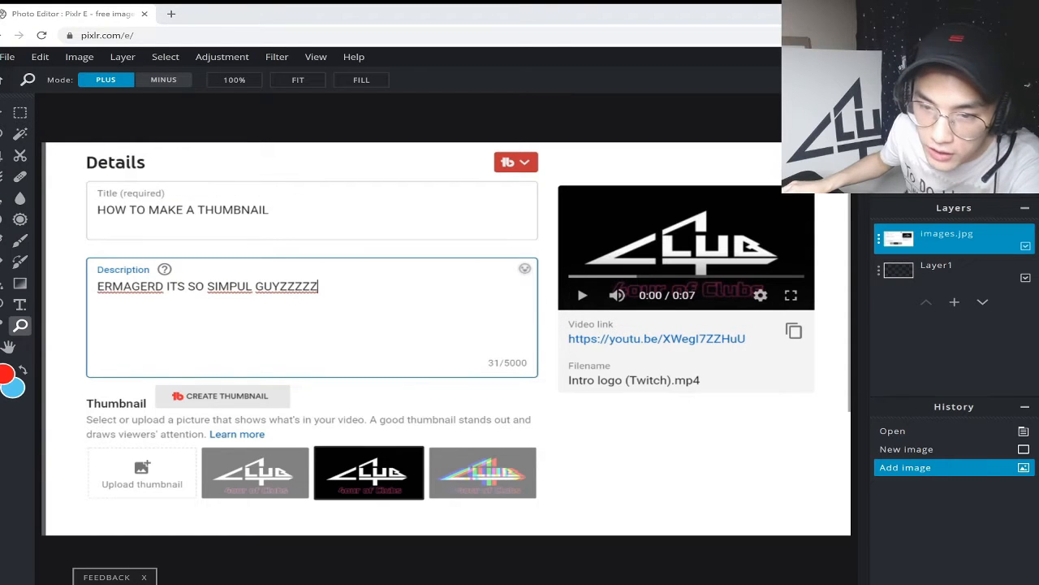
key("alt")
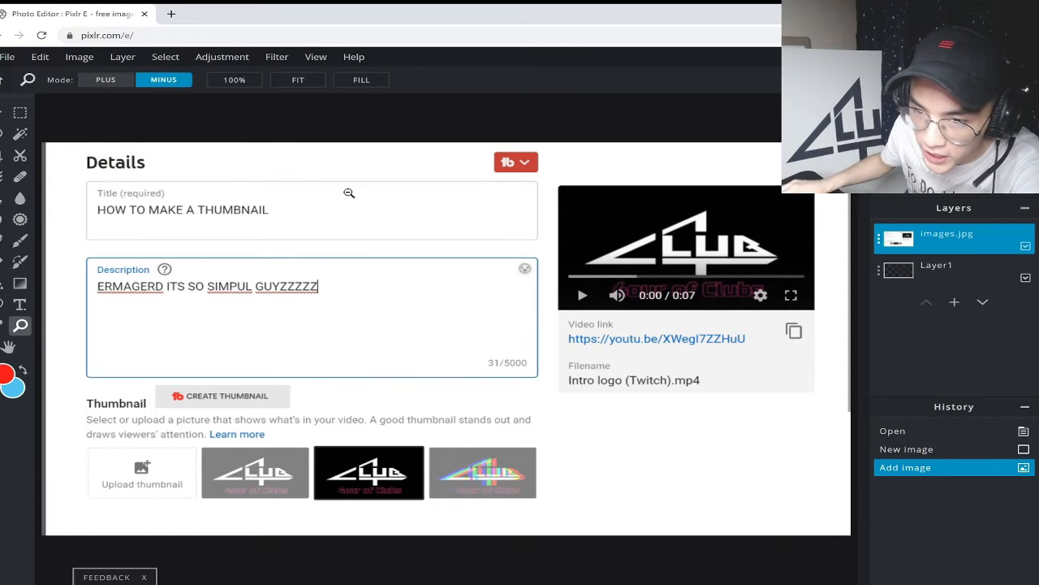
left_click(363, 224)
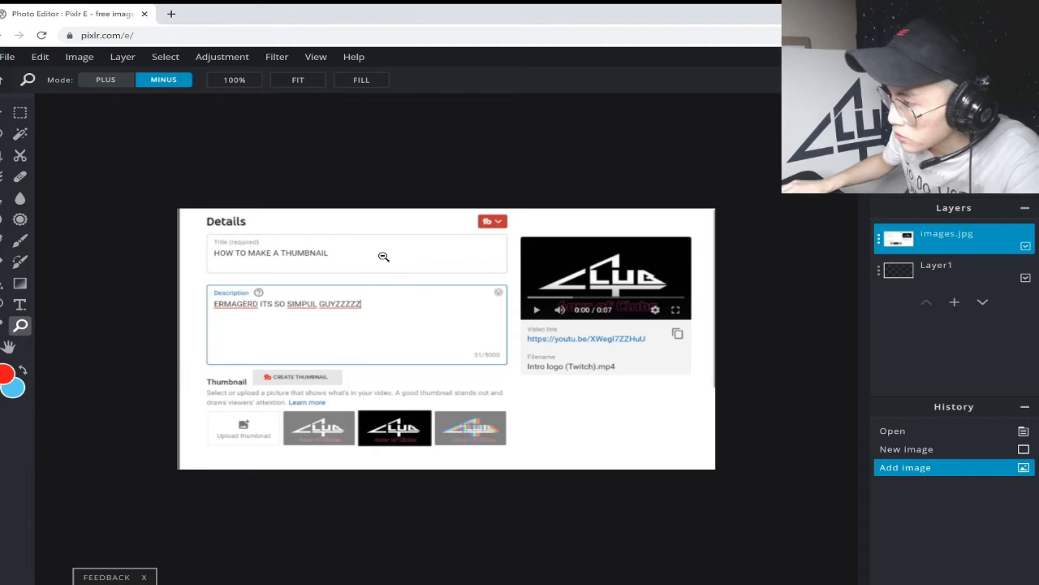
left_click(386, 257)
key("v")
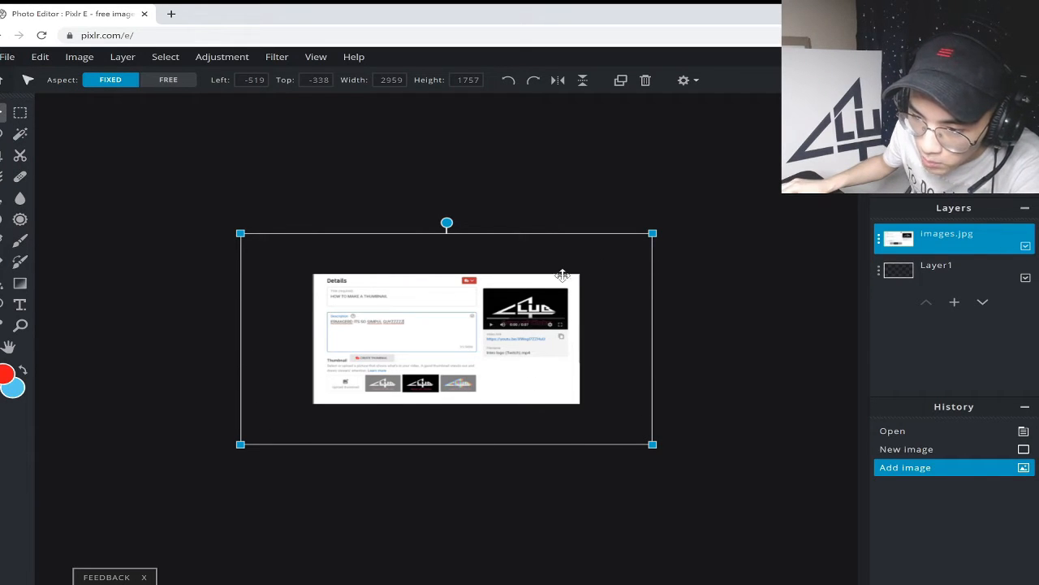
left_click_drag(654, 234, 517, 303)
left_click_drag(474, 332, 533, 312)
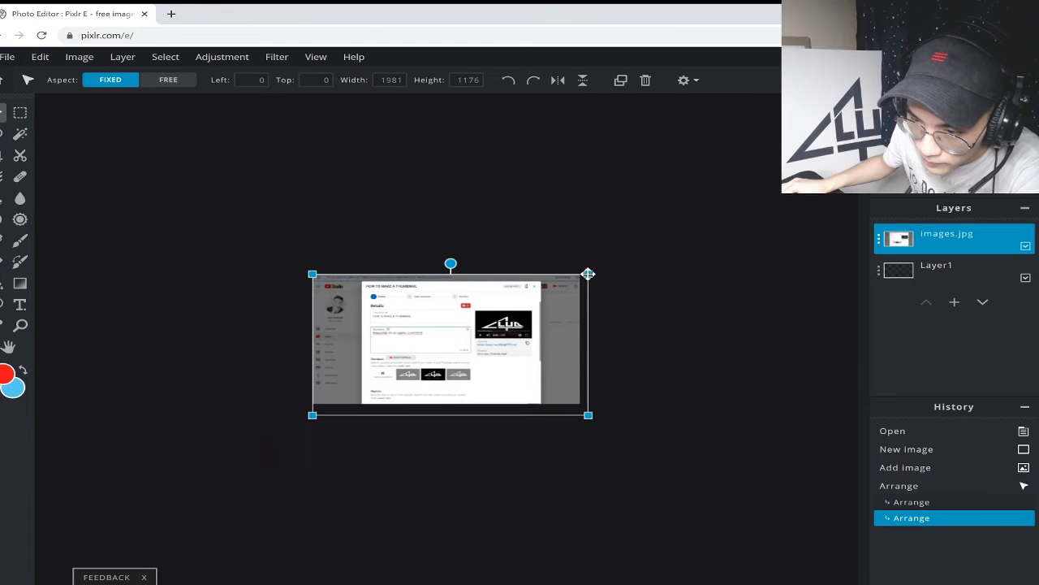
mouse_move(590, 275)
left_mouse_down()
mouse_move(577, 280)
mouse_move(585, 273)
left_mouse_up()
left_click_drag(541, 302, 548, 301)
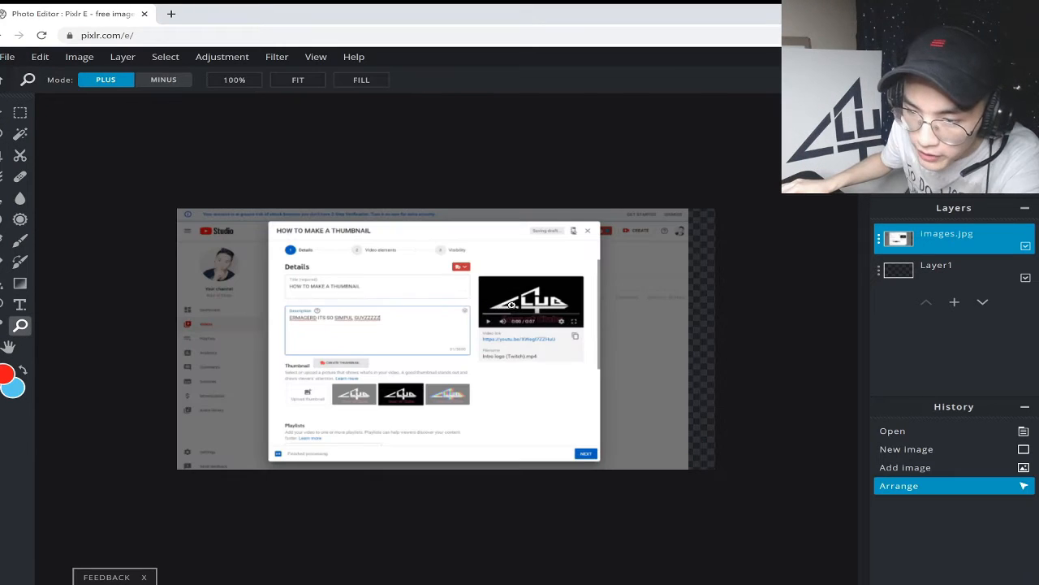
Step: Align the image layer with the canvas's left edge and stretch it with free aspect to about 1915 x 1086 px
key("v")
left_click_drag(405, 350, 434, 348)
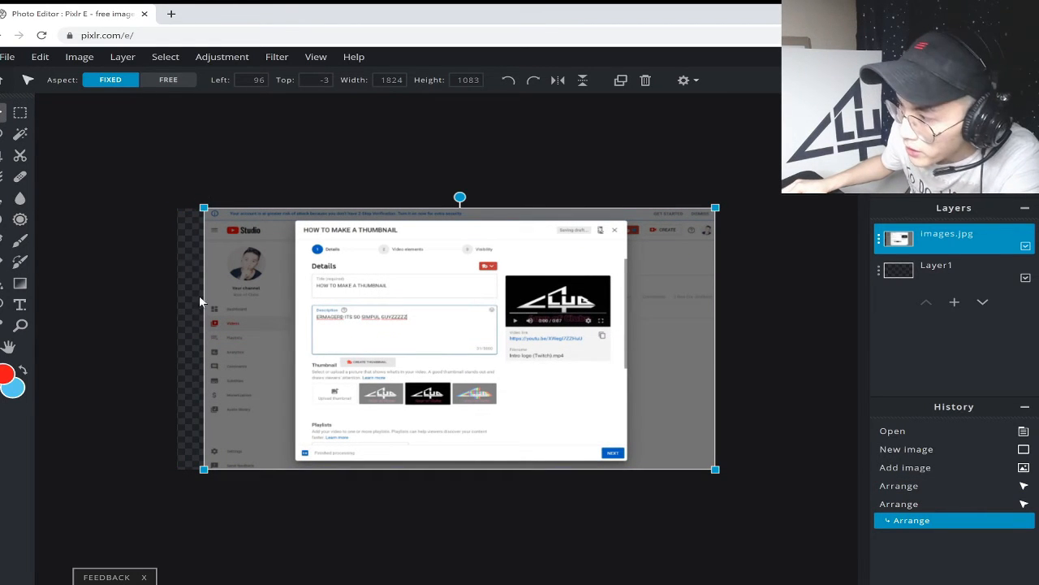
left_click_drag(507, 321, 479, 323)
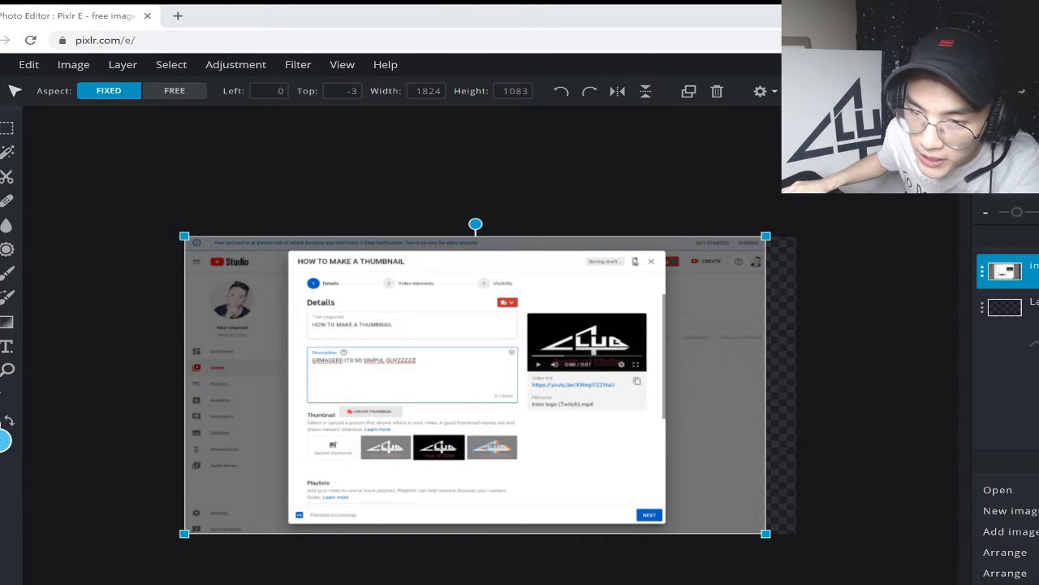
left_click(184, 96)
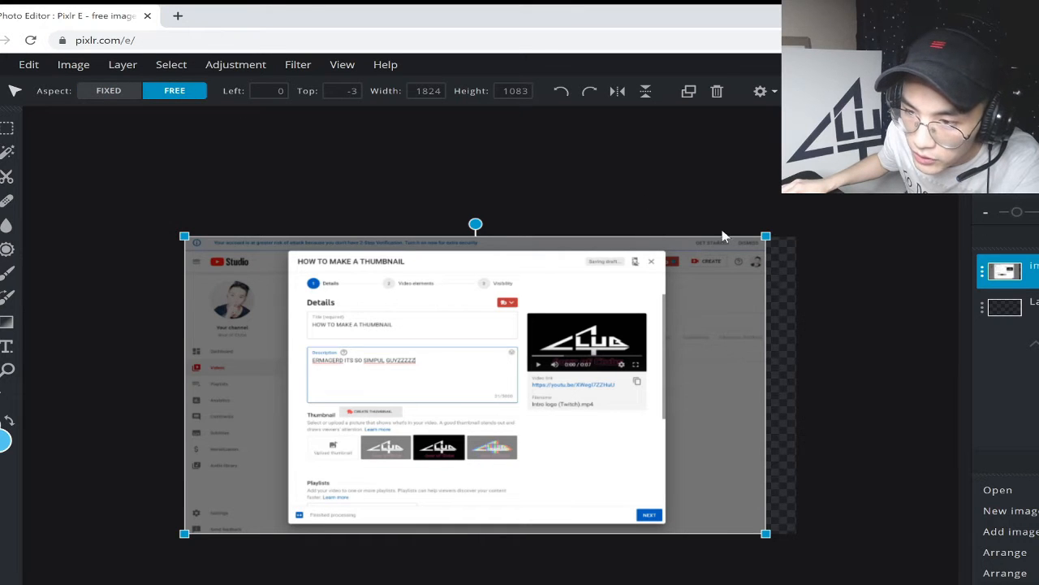
left_click_drag(767, 235, 796, 234)
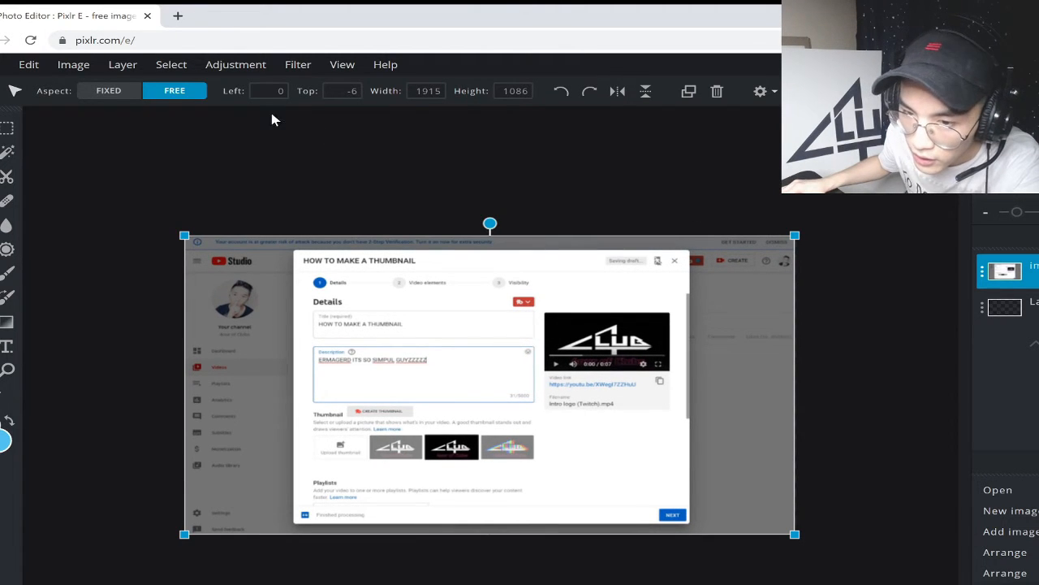
Step: Try resizing the image layer from its upper-right corner with fixed aspect and undo the change
left_click(108, 90)
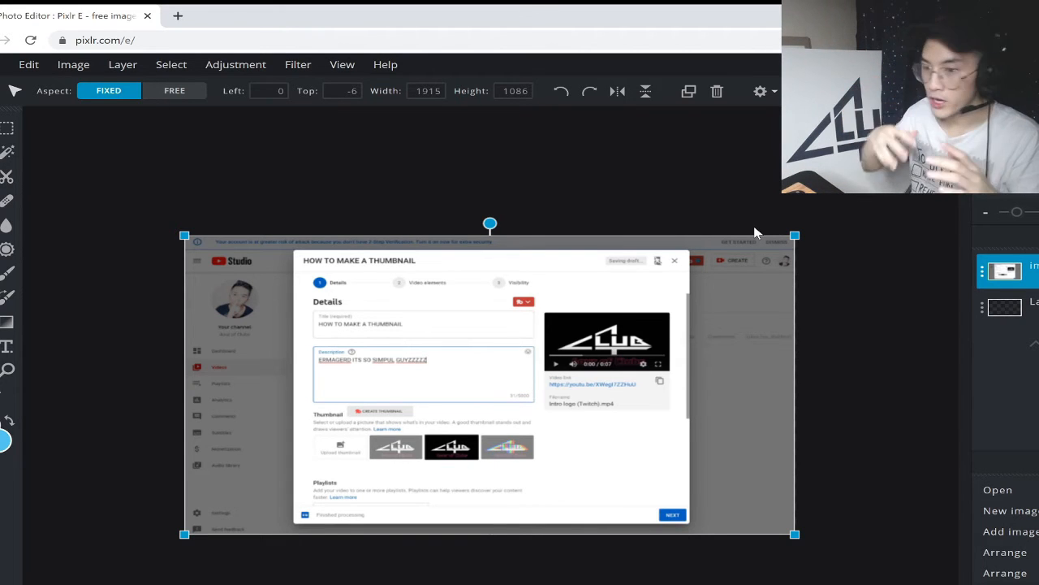
left_click_drag(795, 235, 771, 203)
key("ctrl+z")
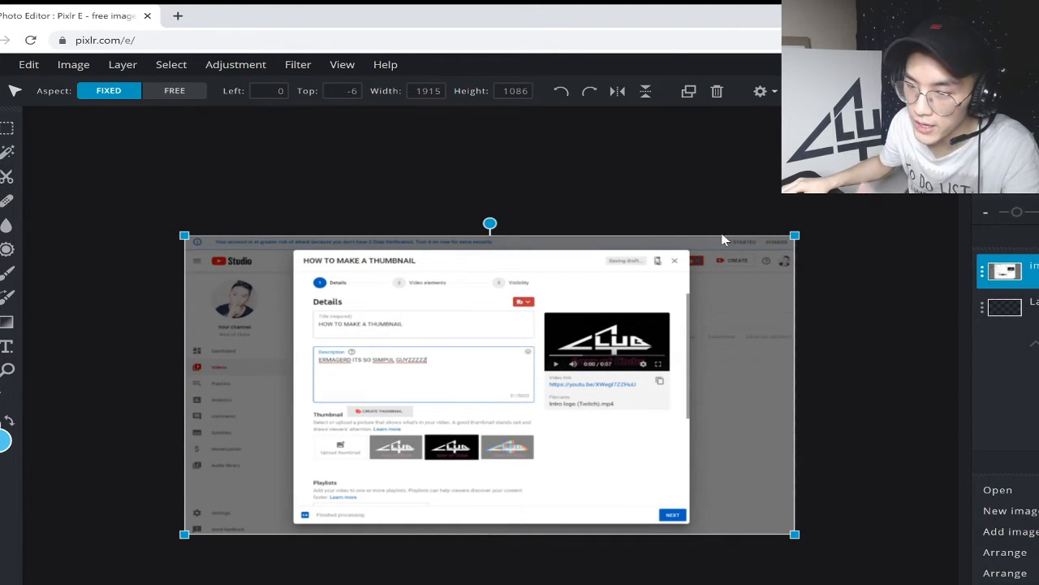
Step: Try enlarging the image layer from its lower-right corner with free aspect, undoing the enlargement
left_click(180, 97)
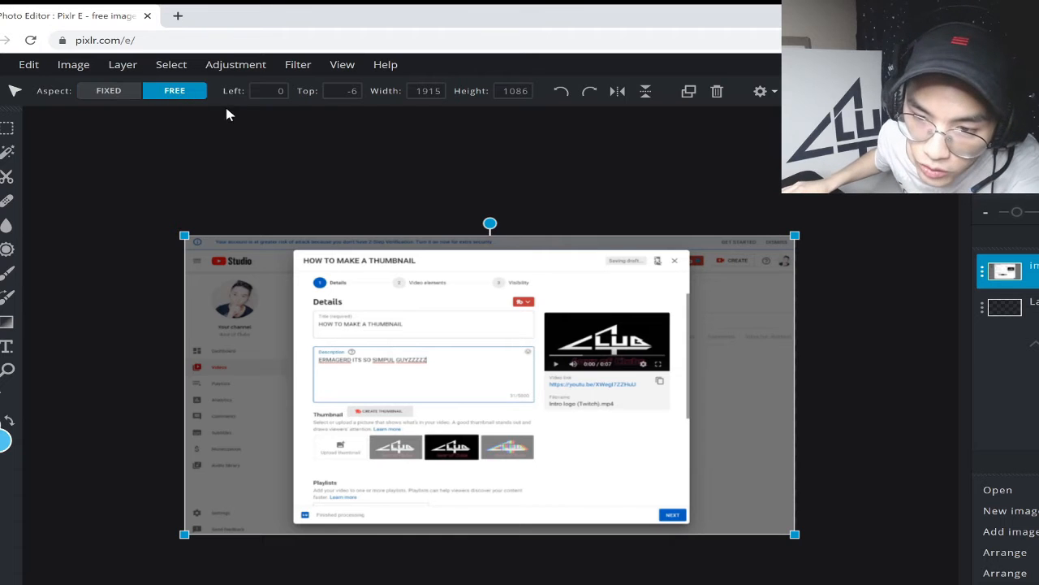
left_click_drag(794, 534, 841, 570)
key("ctrl+z")
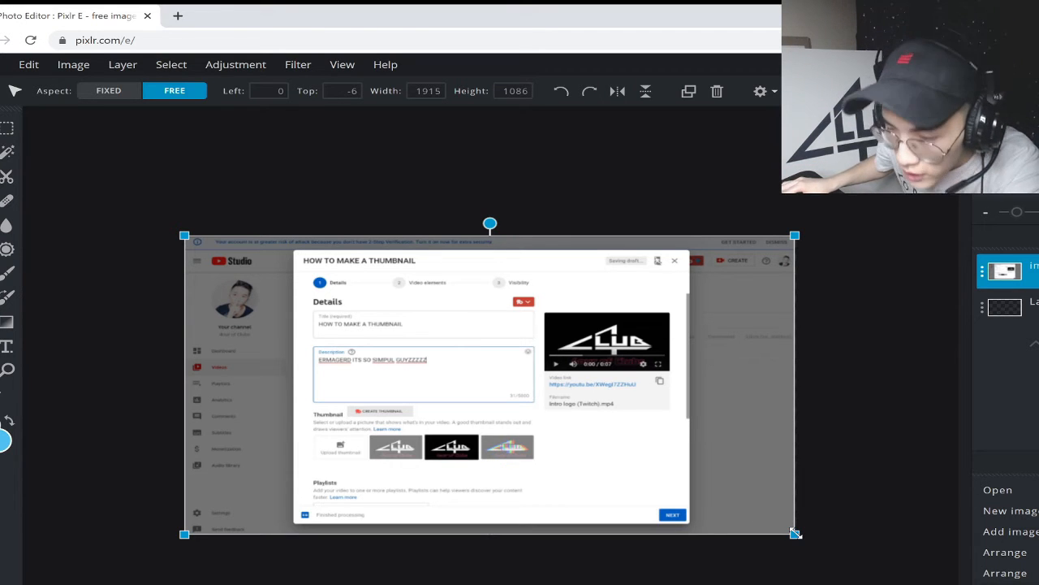
mouse_move(795, 533)
left_mouse_down()
mouse_move(779, 534)
mouse_move(796, 534)
left_mouse_up()
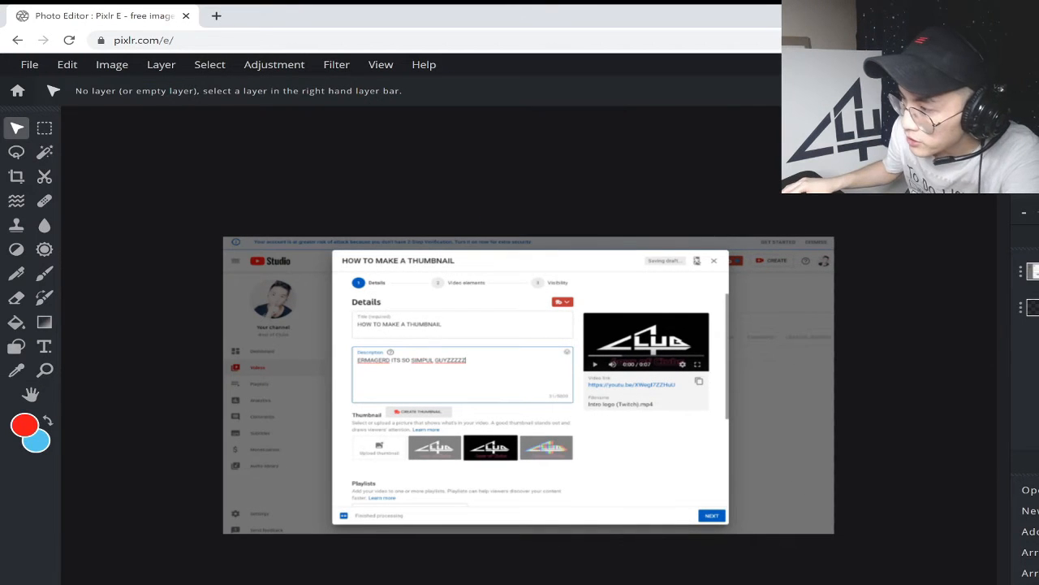
Step: Add a text layer on the canvas and replace its placeholder with "NO PS NO PROBLEM!"
left_click(45, 349)
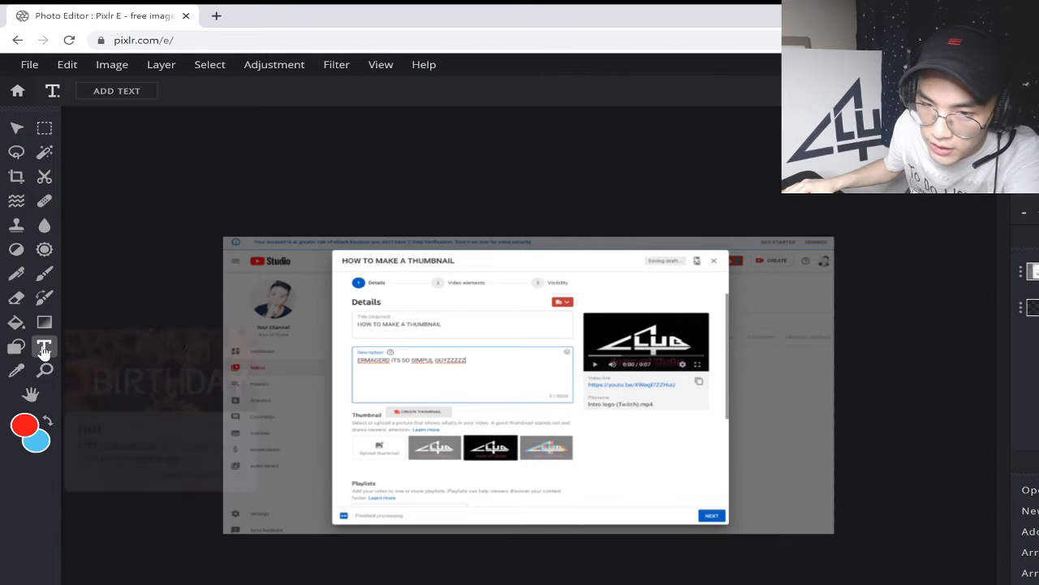
left_click(126, 94)
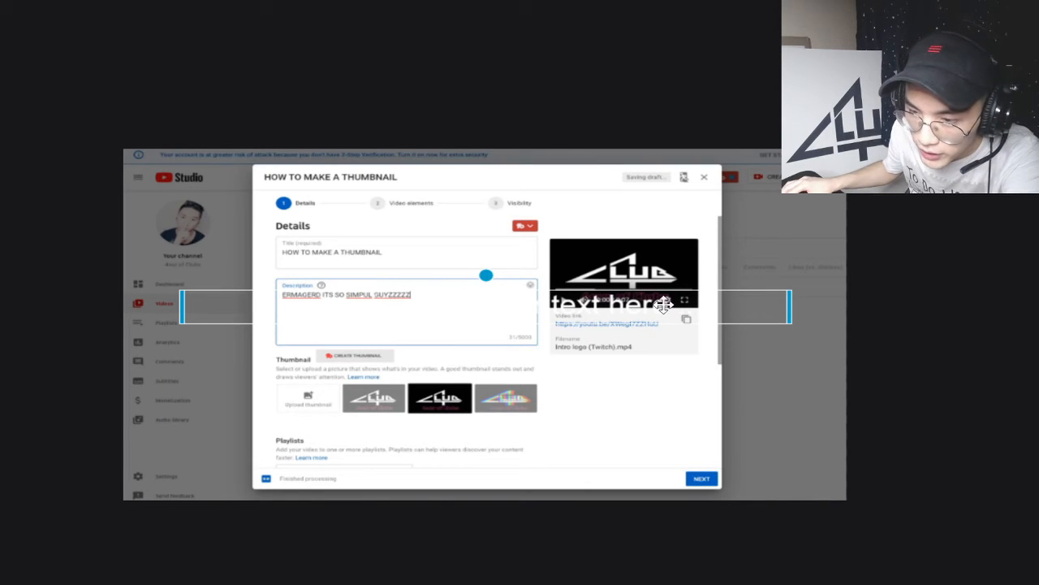
double_click(663, 303)
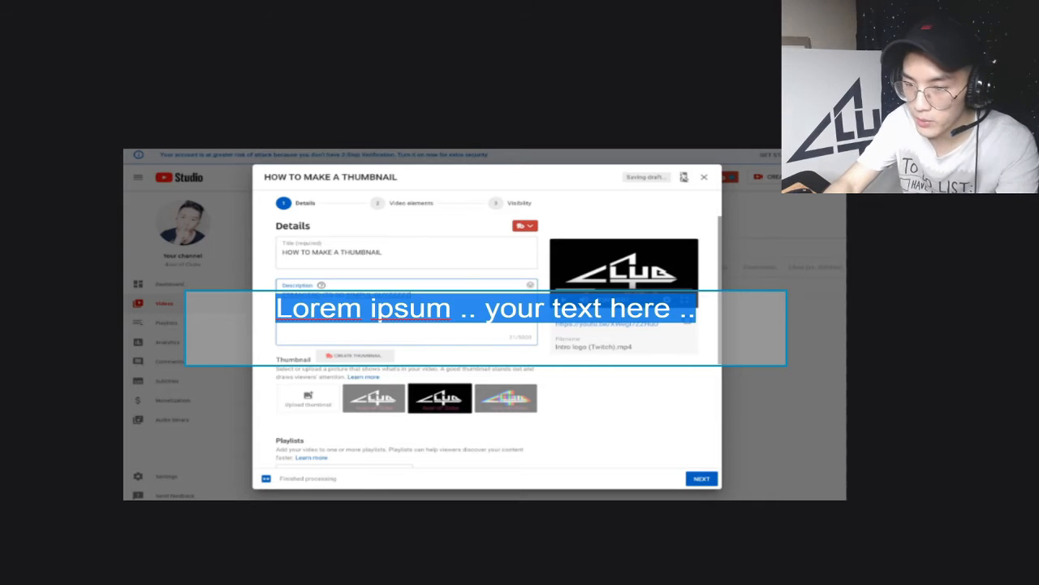
key("BackSpace")
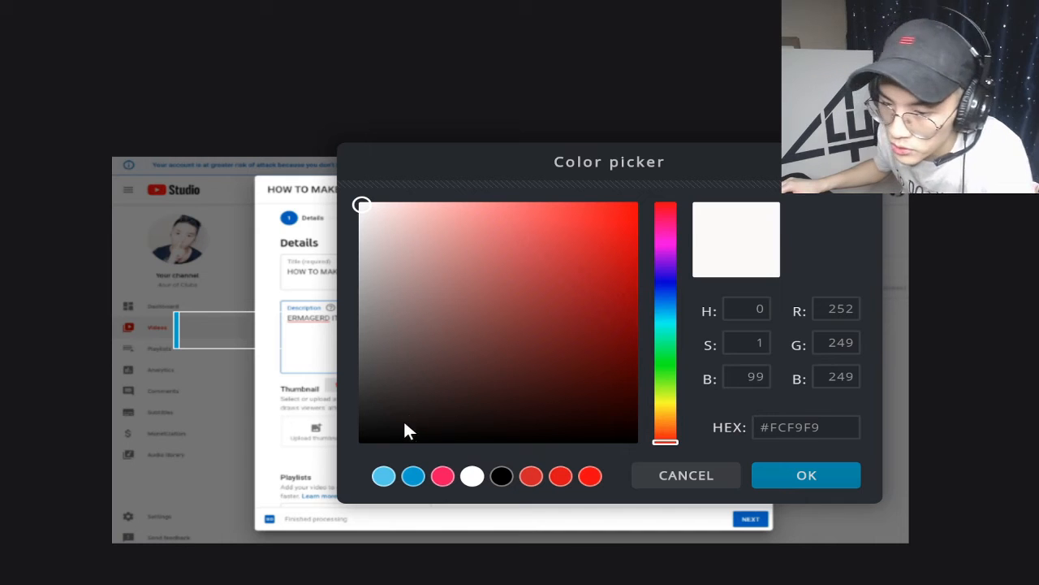
Step: Set the text colour to black #000000 and move the text down to the lower part of the screenshot
left_click_drag(408, 422, 378, 445)
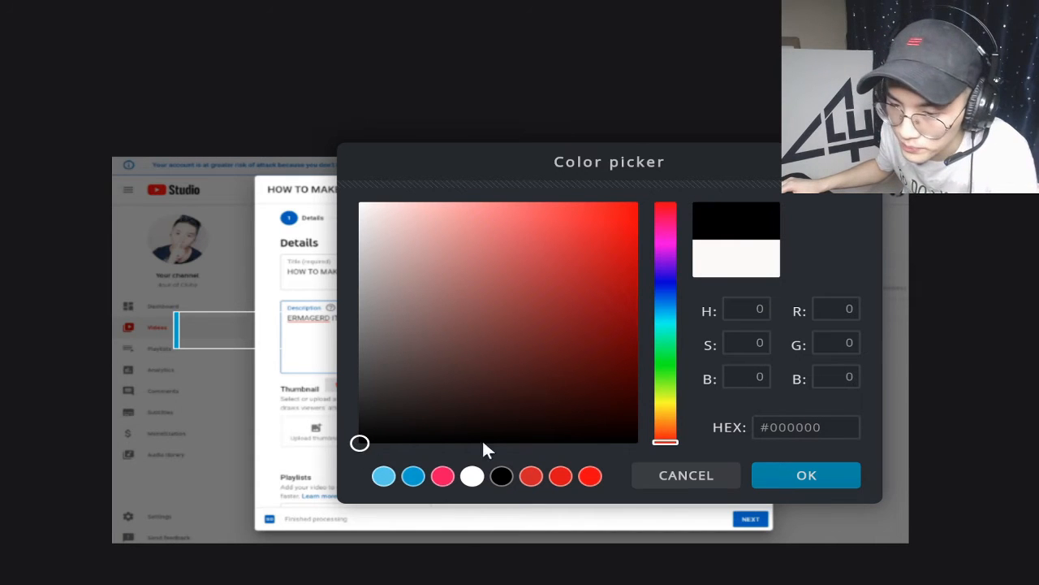
left_click(814, 478)
left_click_drag(770, 345, 760, 493)
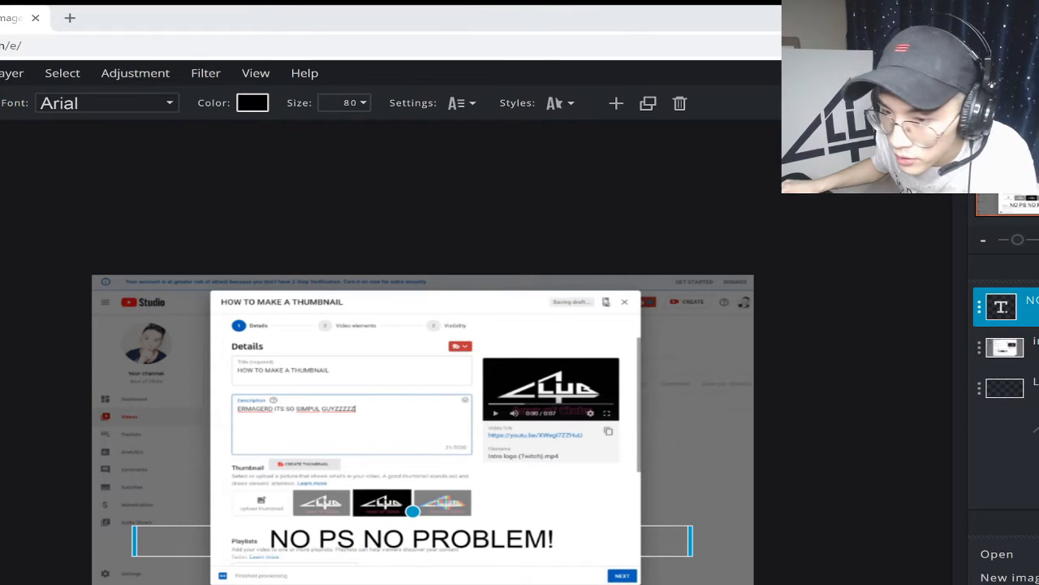
Step: Enlarge the "NO PS NO PROBLEM!" text to size 137
left_click(345, 102)
left_click_drag(234, 137, 233, 135)
left_click_drag(238, 132, 232, 132)
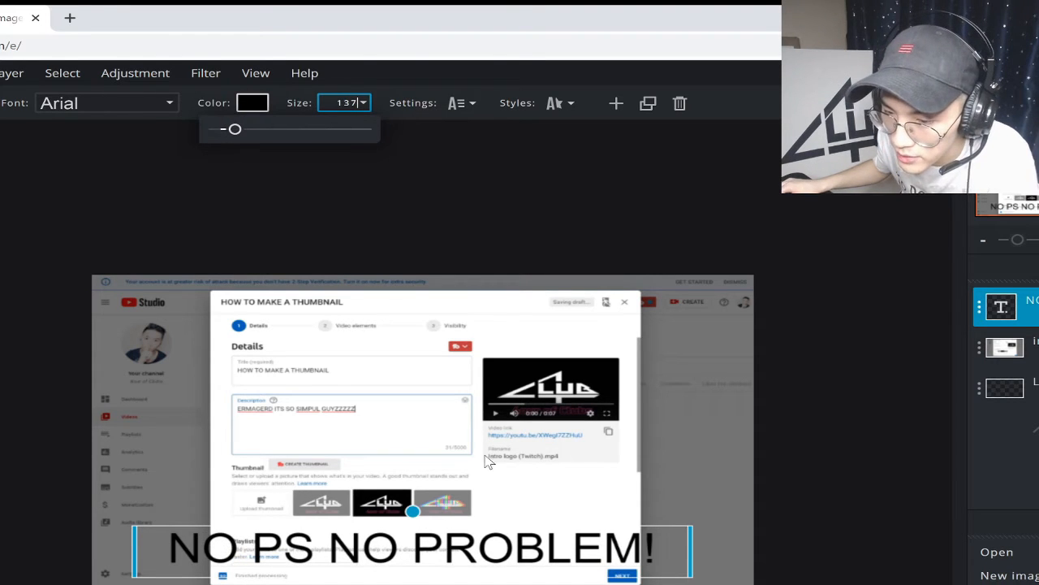
Step: Browse the available fonts and change the "NO PS NO PROBLEM!" text to the Daddy Day font
left_click(105, 104)
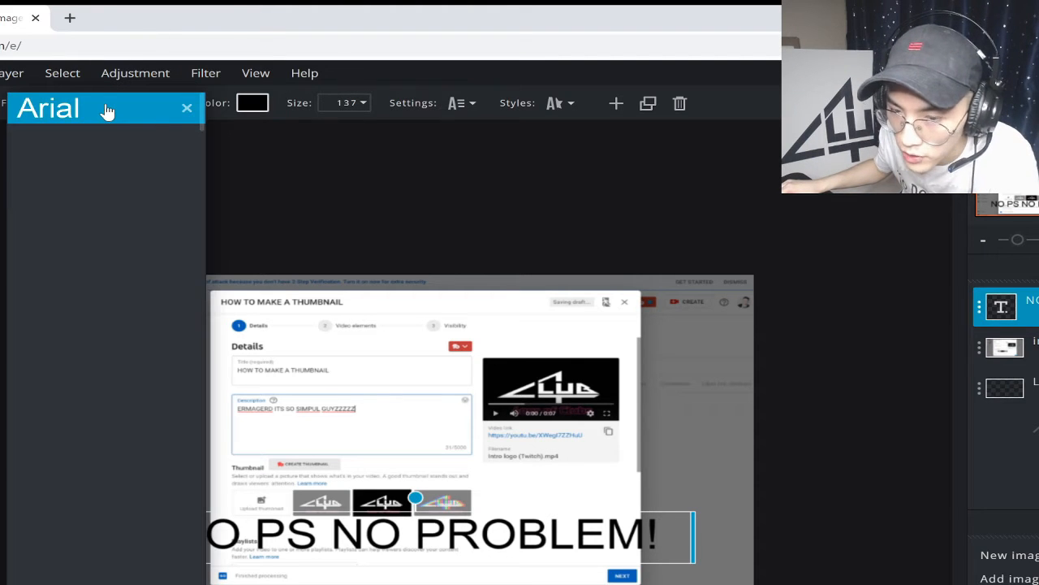
scroll(97, 262, "down", 5)
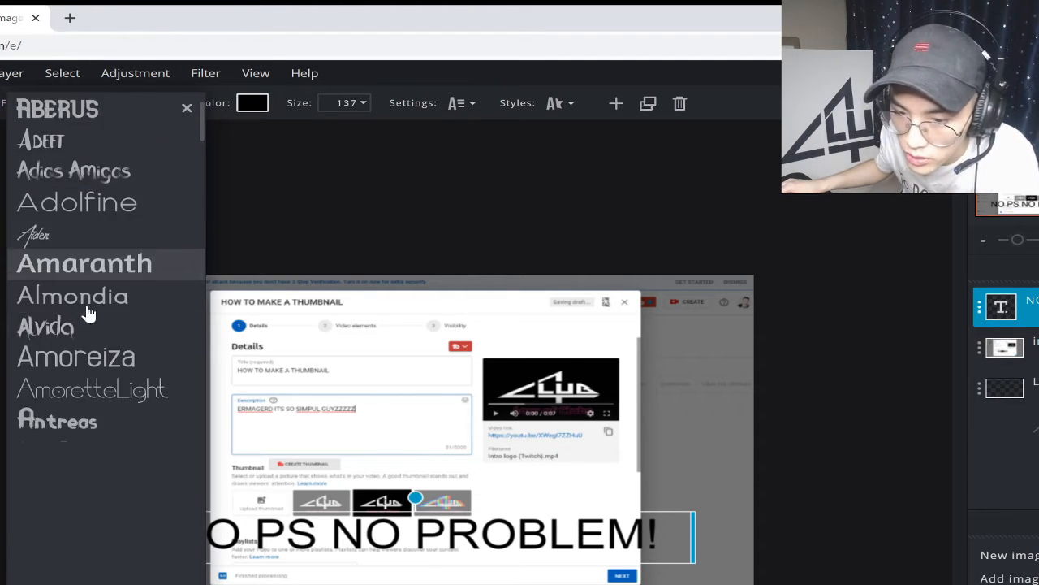
scroll(93, 317, "down", 4)
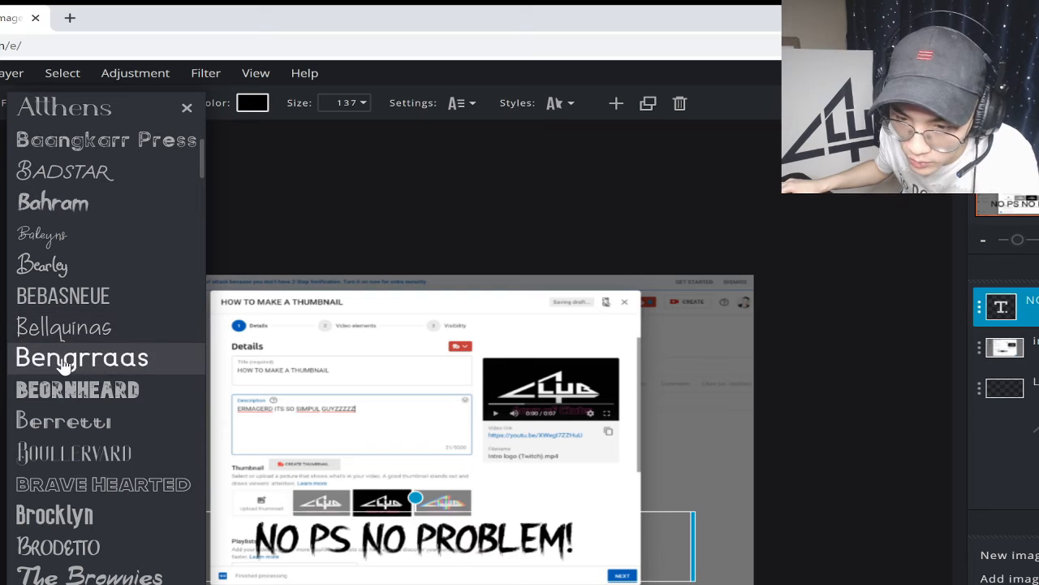
scroll(81, 361, "down", 2)
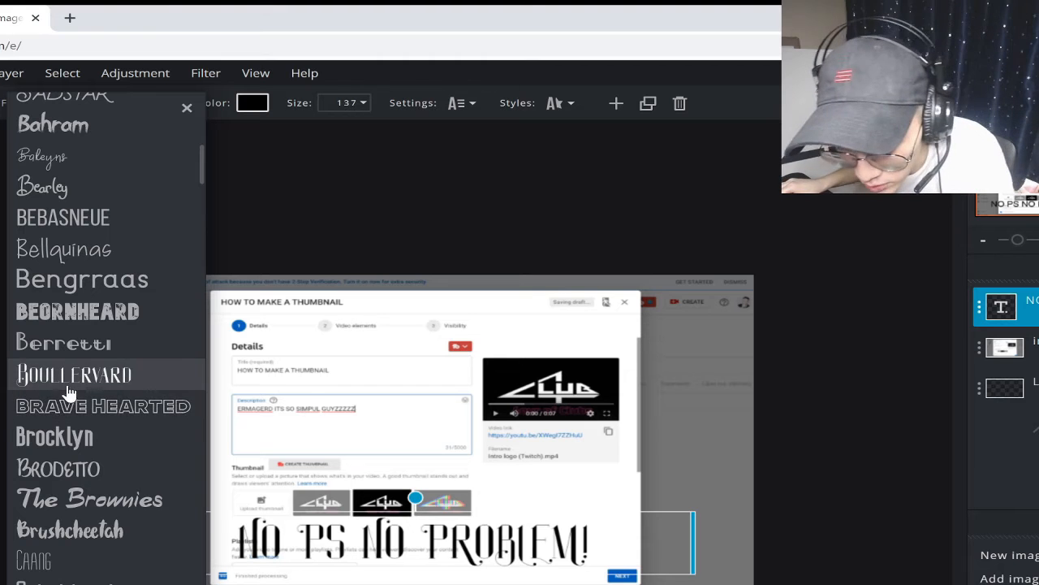
scroll(66, 435, "down", 2)
scroll(65, 439, "down", 6)
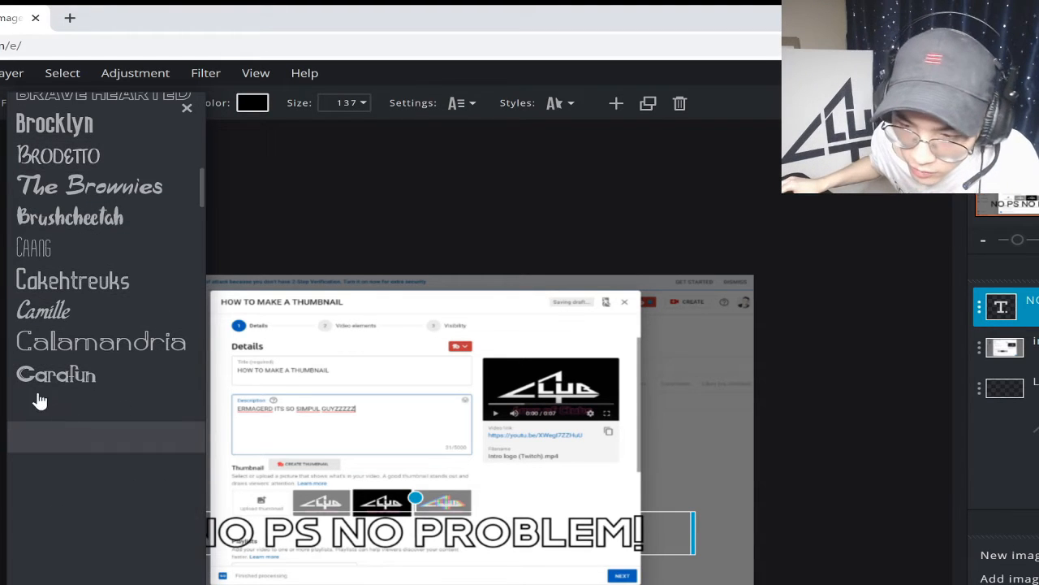
scroll(25, 414, "down", 10)
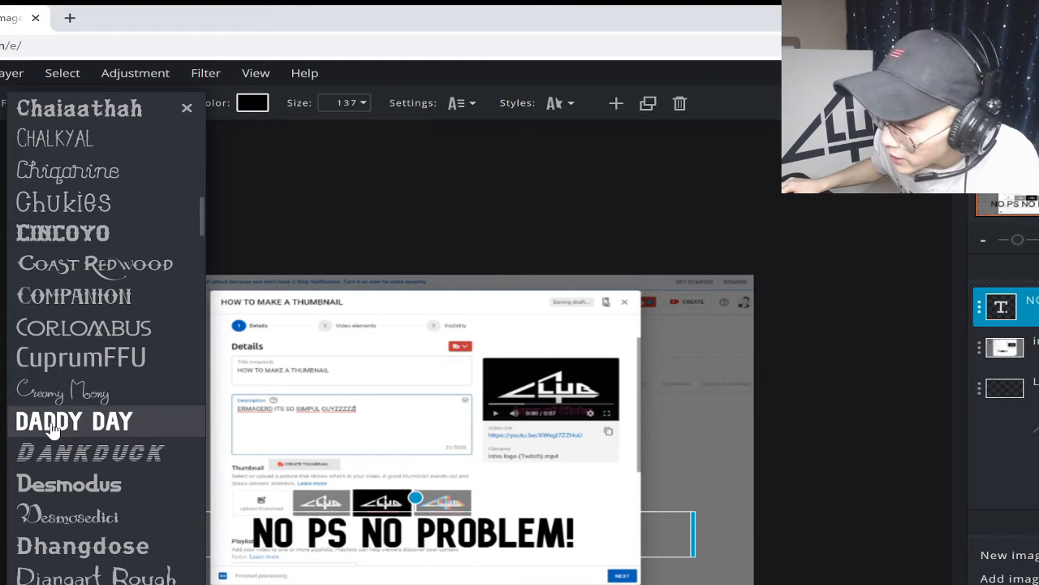
left_click(52, 427)
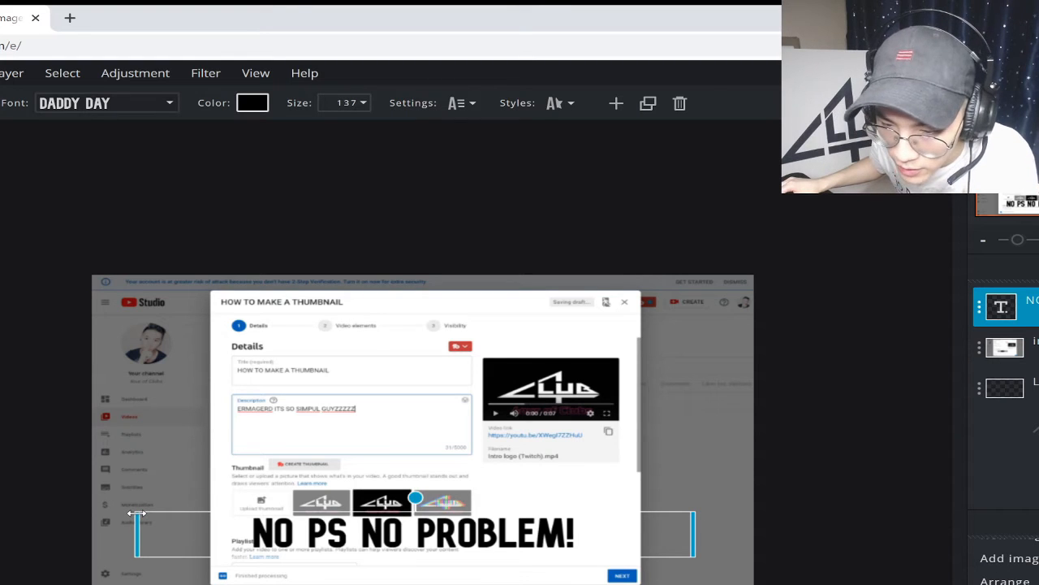
Step: Narrow the text box around the wording and increase the text size to 198
left_click_drag(136, 513, 320, 513)
left_click_drag(584, 515, 512, 521)
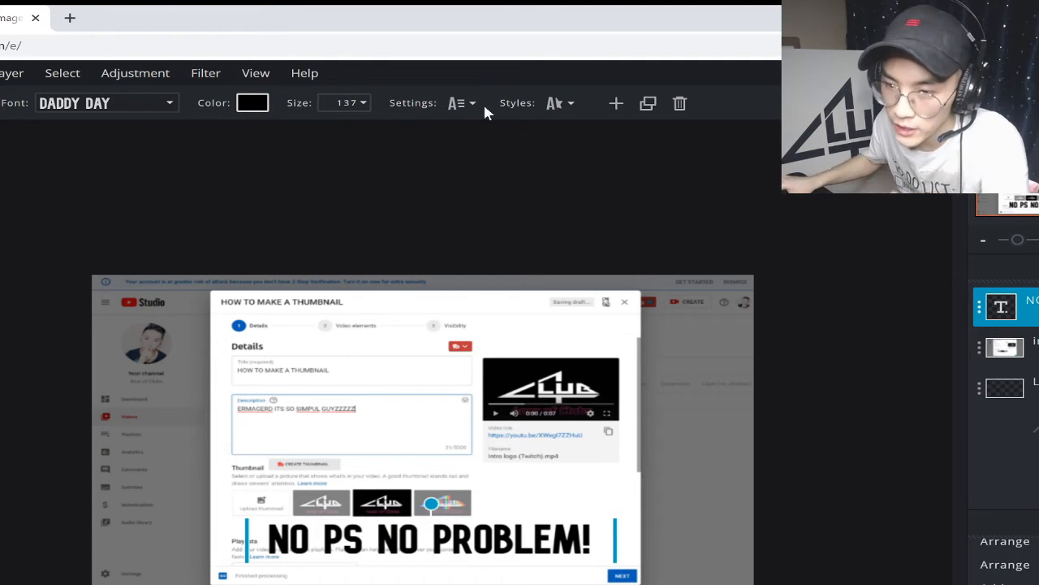
left_click(362, 104)
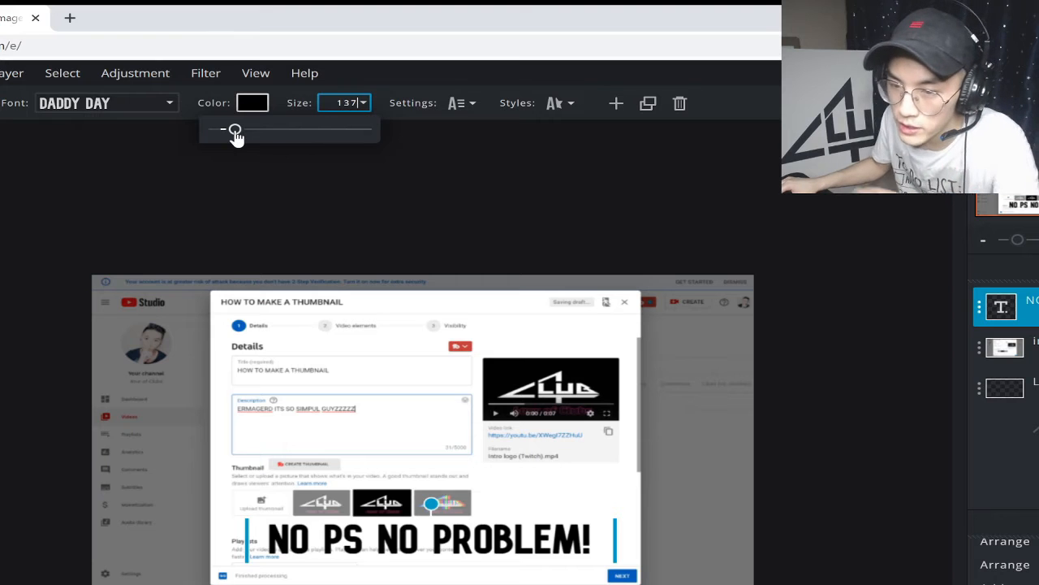
left_click_drag(236, 135, 246, 137)
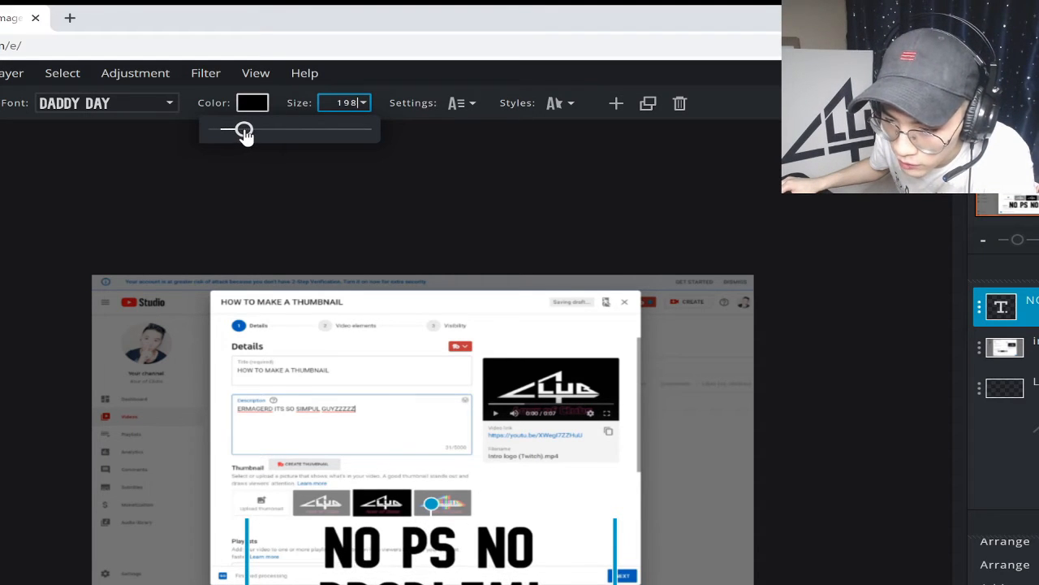
Step: Widen the text box so the wording fits on one line and move it to the upper edge of the canvas
left_click(640, 548)
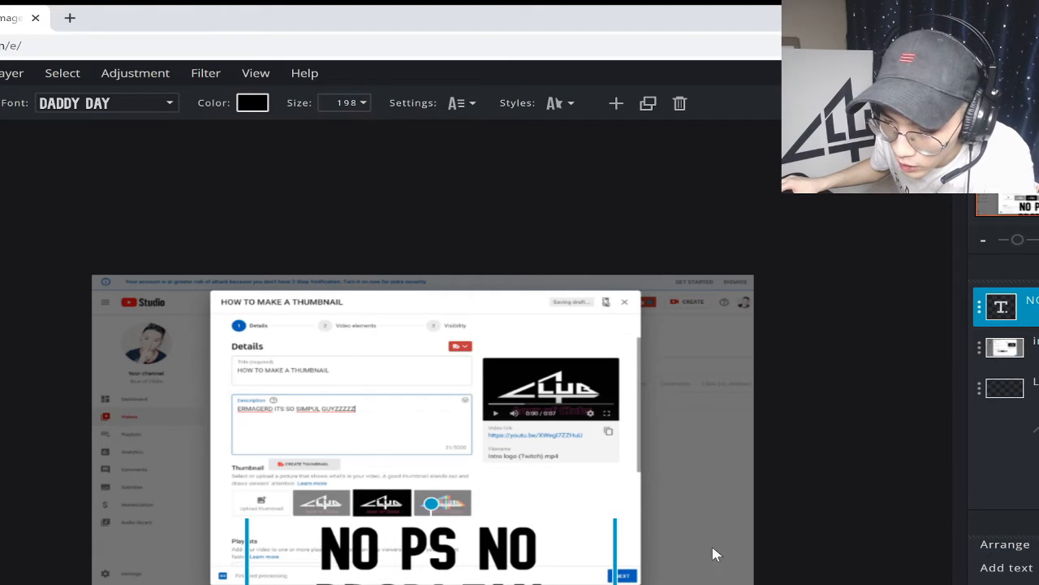
left_click_drag(615, 552, 781, 540)
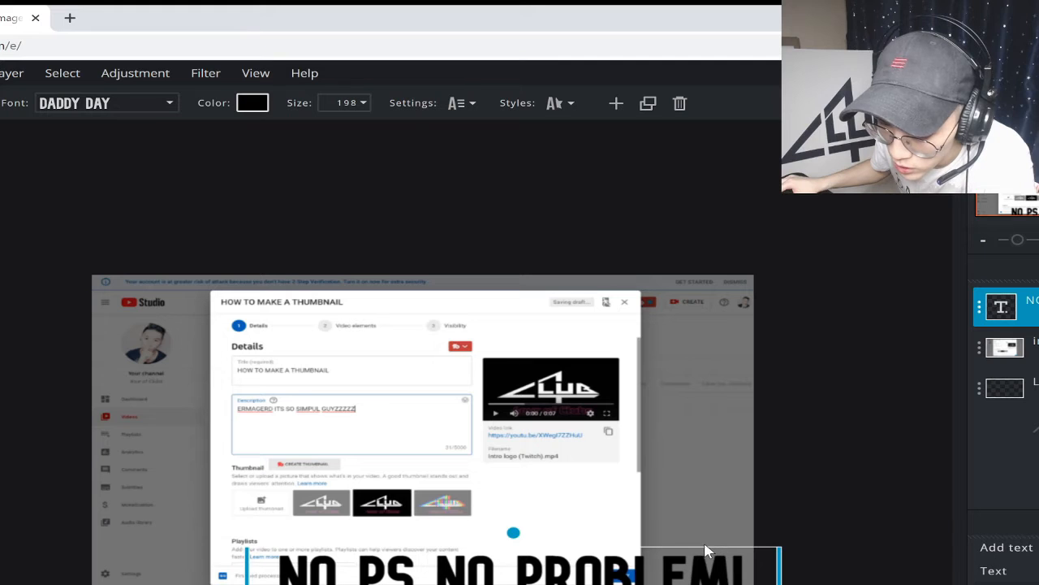
left_click_drag(705, 547, 621, 289)
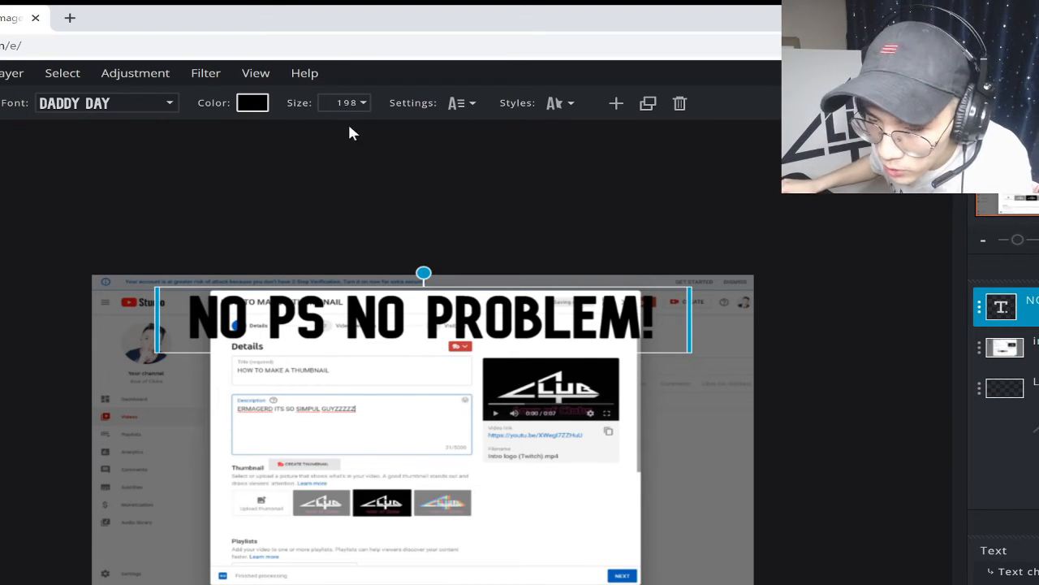
Step: Change the colour of the "NO PS NO PROBLEM!" text to bright red
left_click(252, 102)
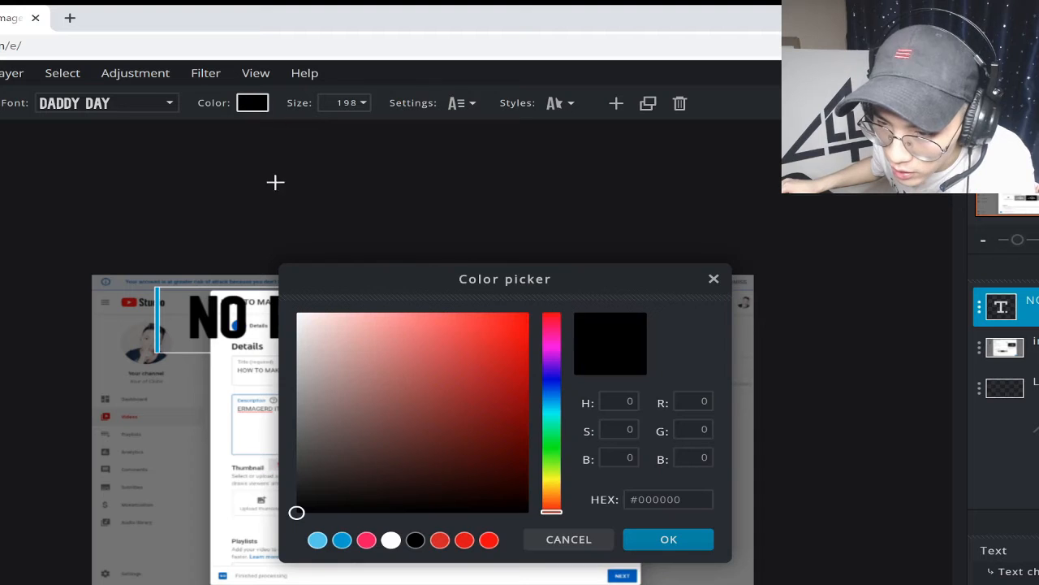
left_click(511, 338)
left_click(700, 539)
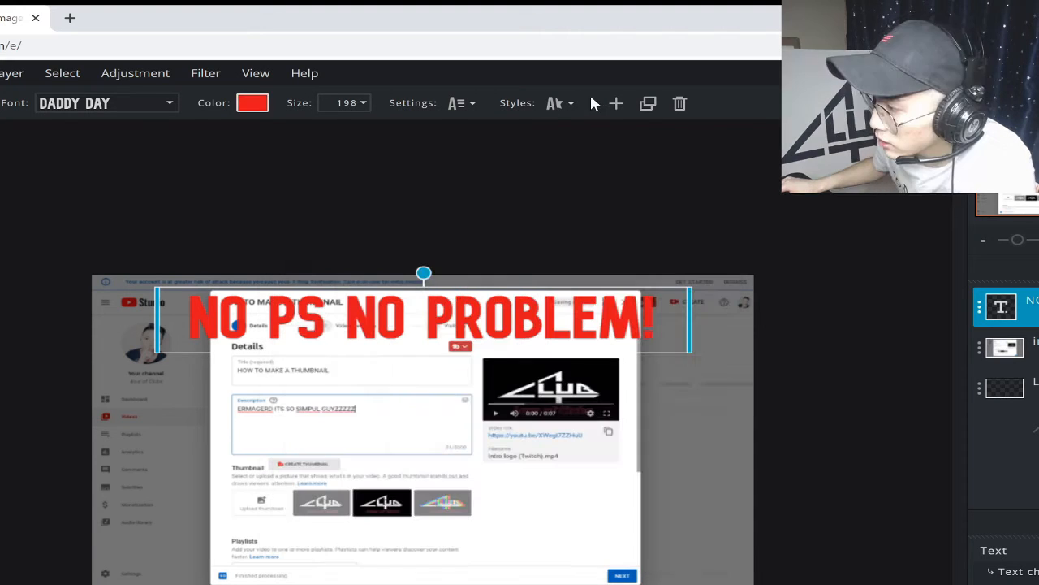
Step: Enable an outline on the "NO PS NO PROBLEM!" text and colour it yellow #F9E93B
left_click(461, 106)
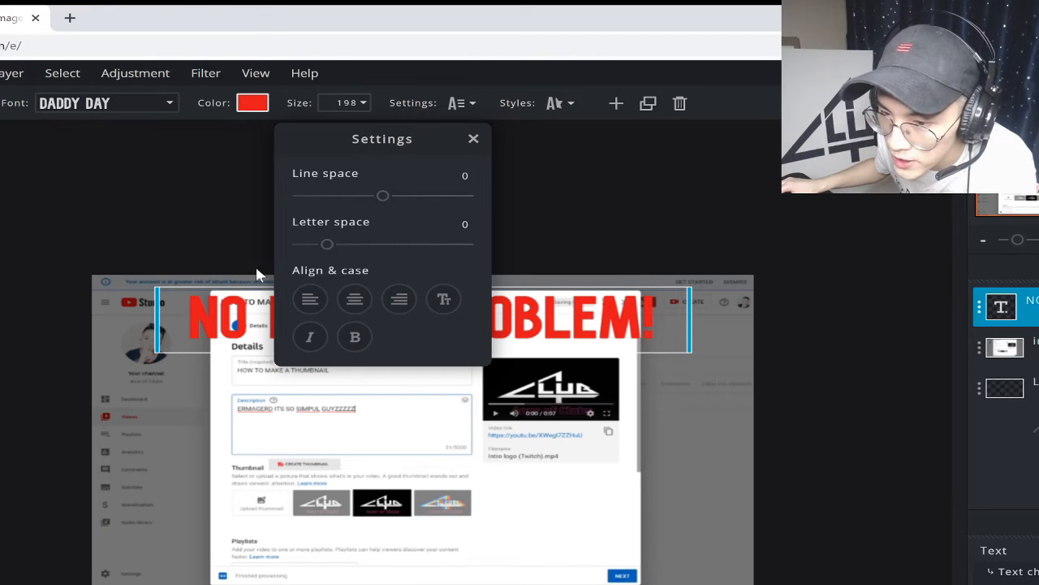
left_click(473, 141)
left_click(572, 109)
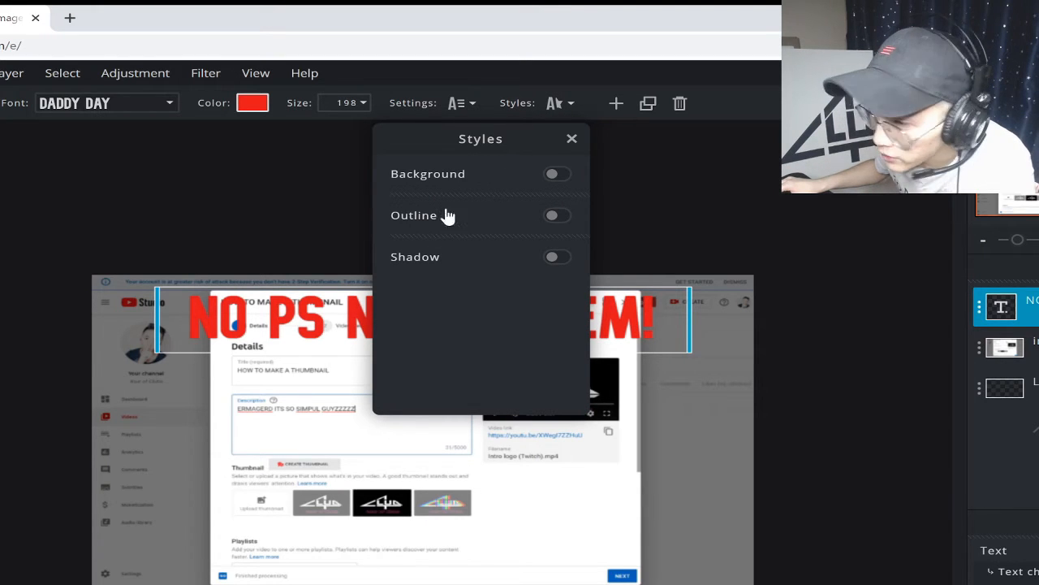
left_click(559, 217)
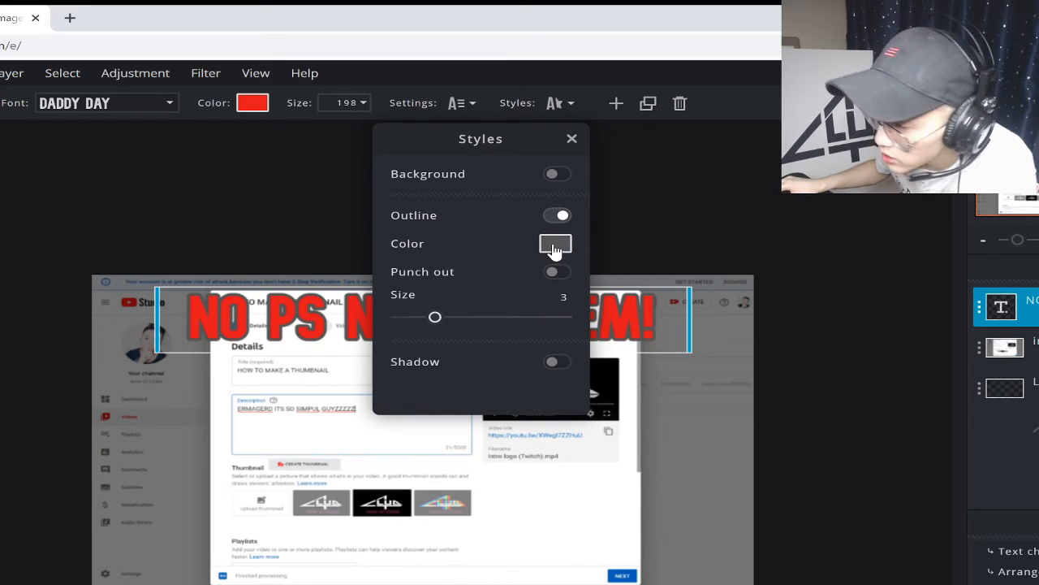
left_click(555, 246)
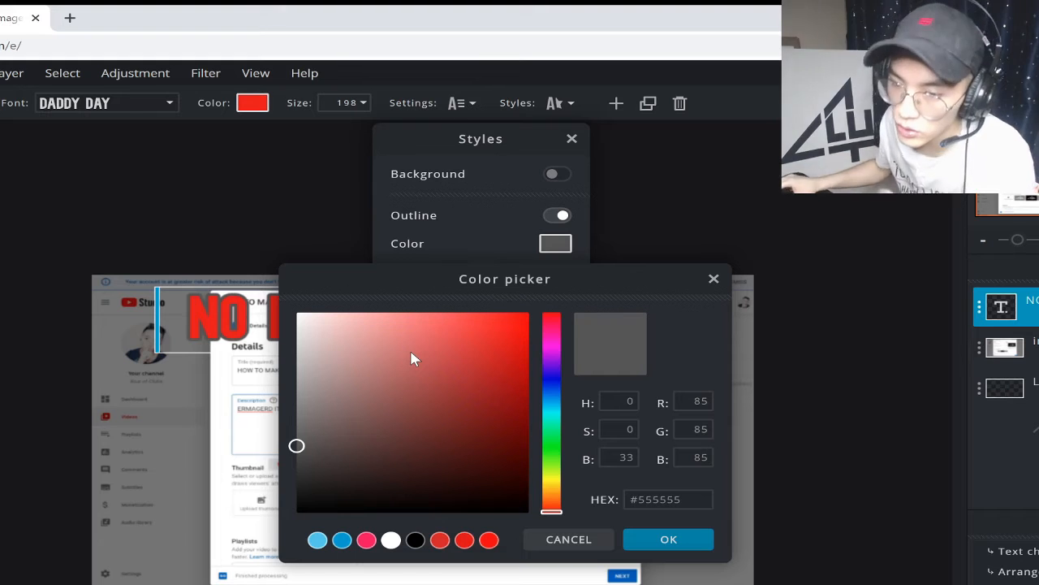
left_click_drag(553, 509, 554, 490)
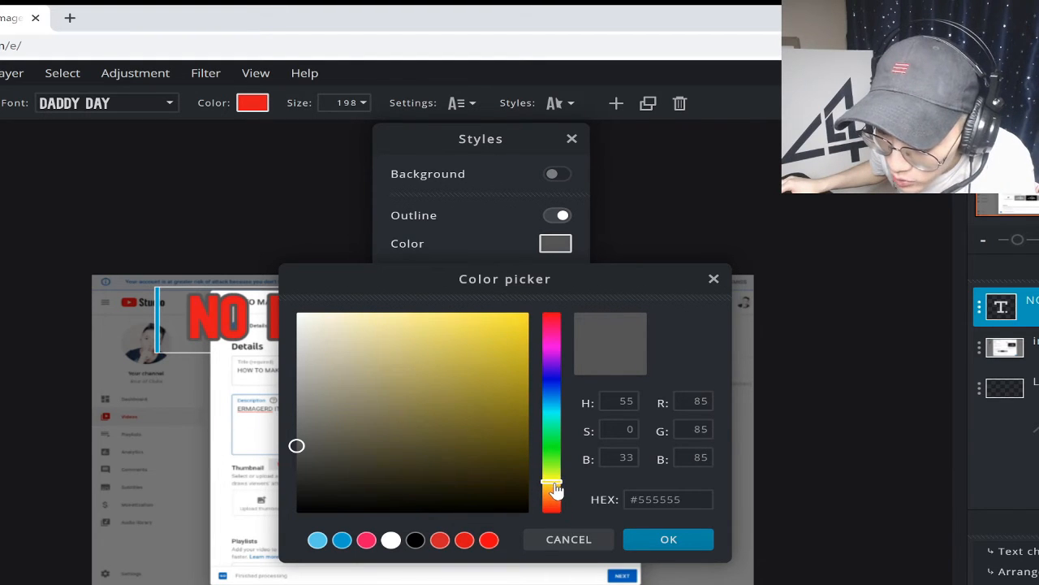
left_click_drag(479, 351, 473, 317)
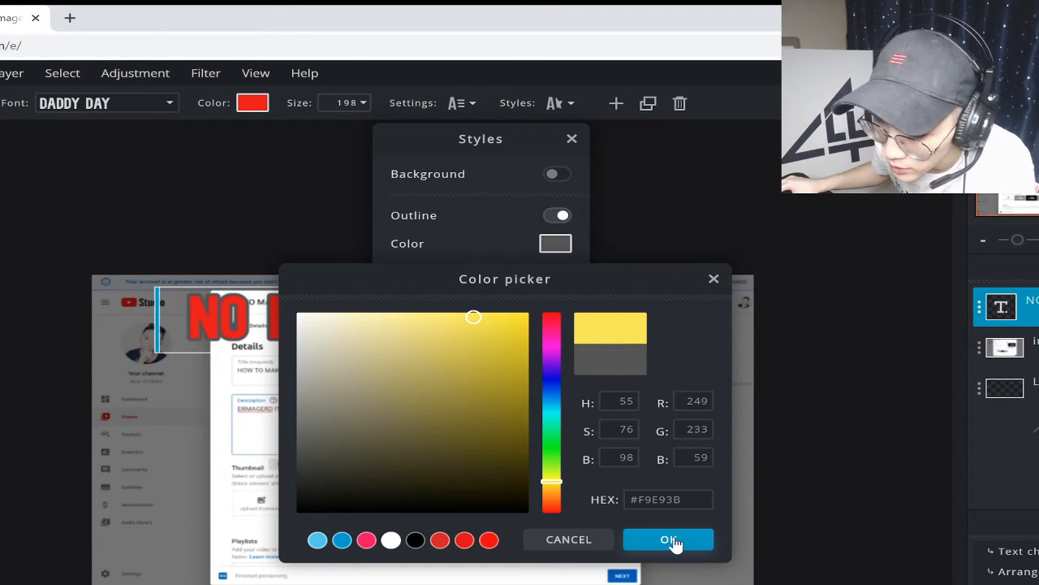
left_click(673, 541)
left_click(571, 201)
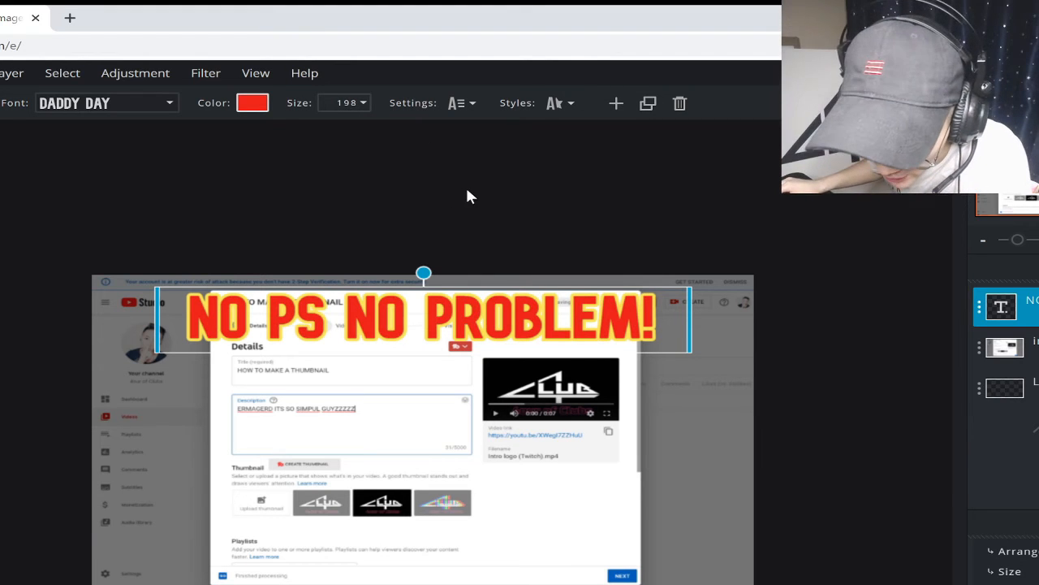
Step: Change the outline colour of the "NO PS NO PROBLEM!" text to yellow-orange
left_click(431, 104)
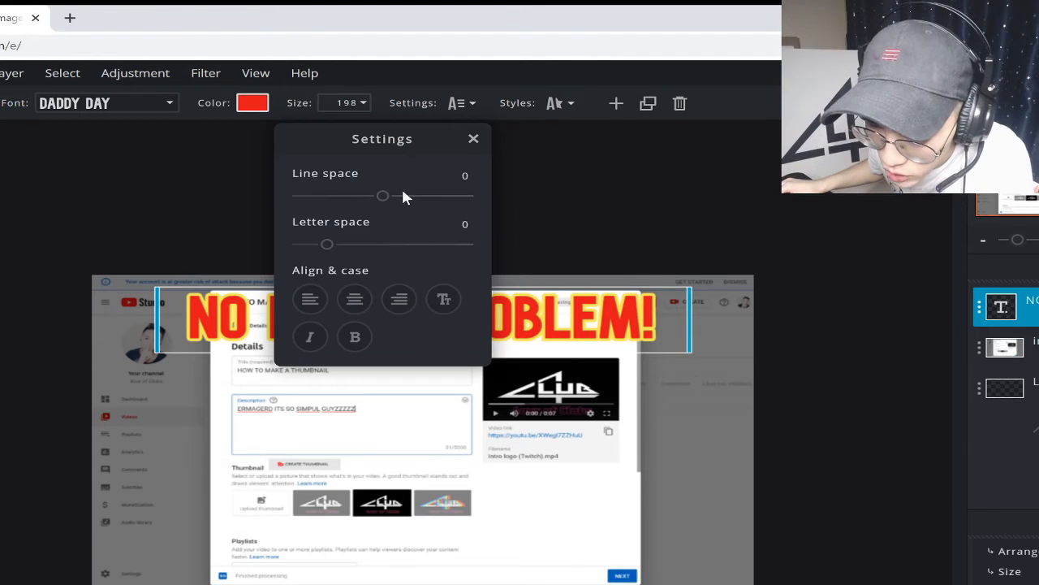
left_click(555, 103)
left_click(556, 244)
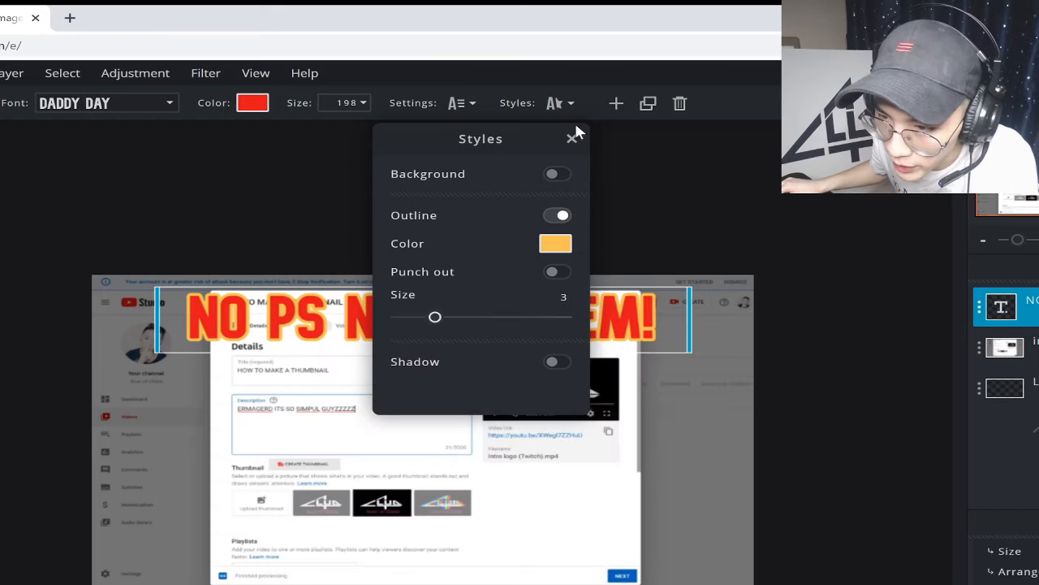
left_click(573, 140)
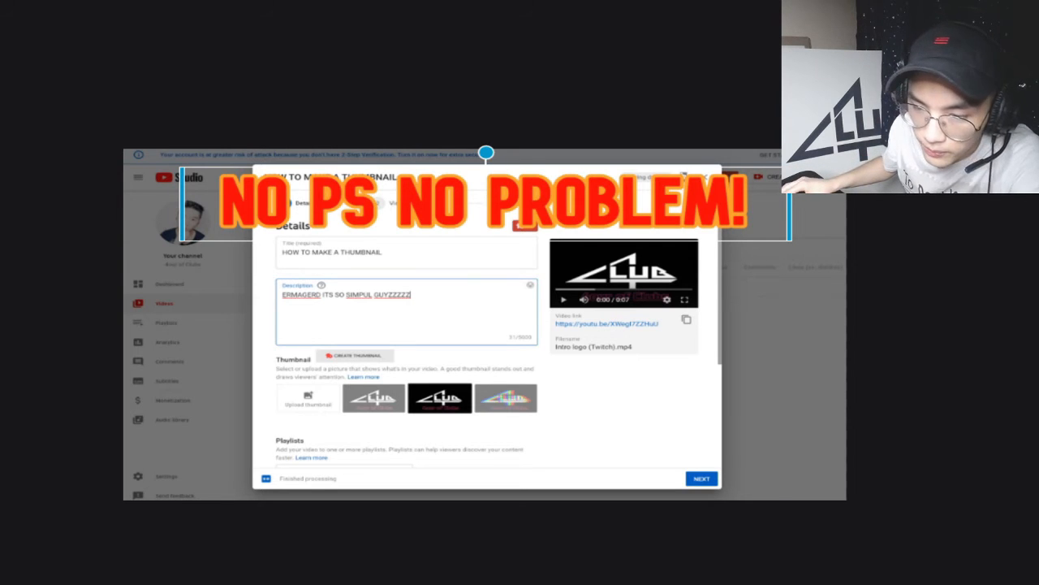
Step: Paint a rough red circle over the description box with the size 40 soft brush at 100% opacity
key("Escape")
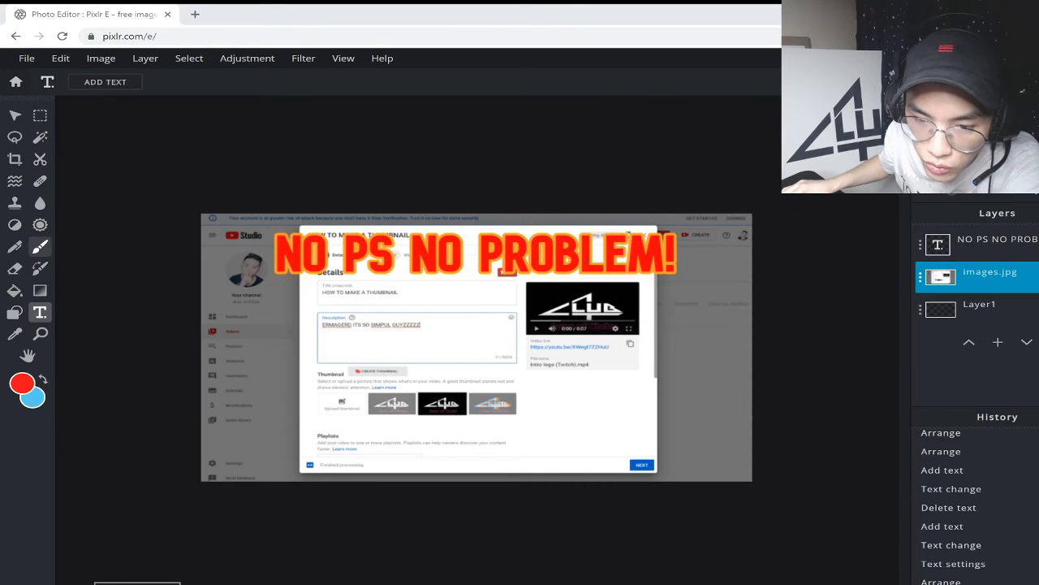
left_click(40, 246)
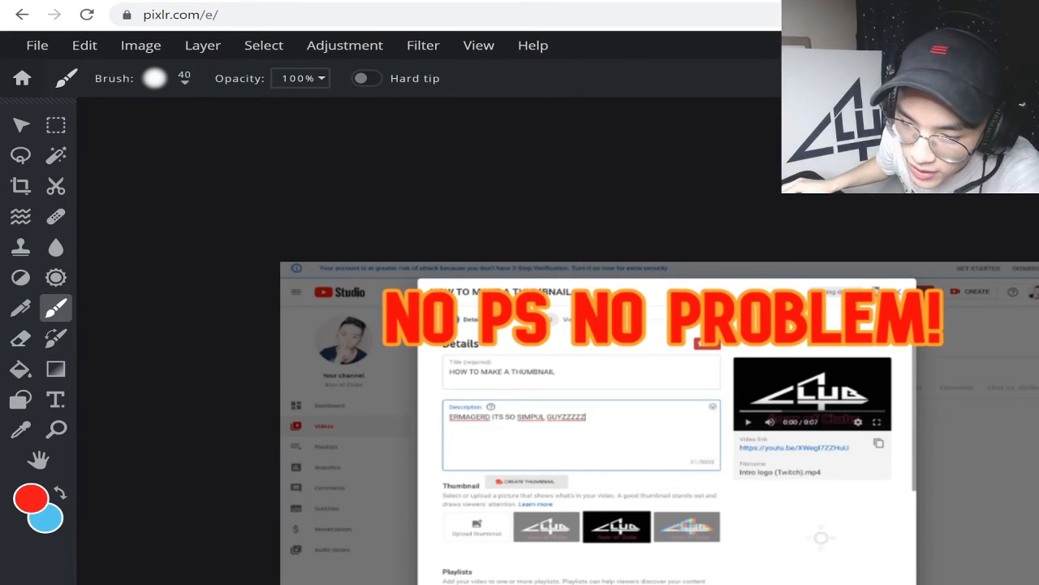
mouse_move(645, 411)
left_mouse_down()
mouse_move(658, 475)
mouse_move(631, 406)
mouse_move(578, 461)
mouse_move(681, 433)
mouse_move(660, 416)
left_mouse_up()
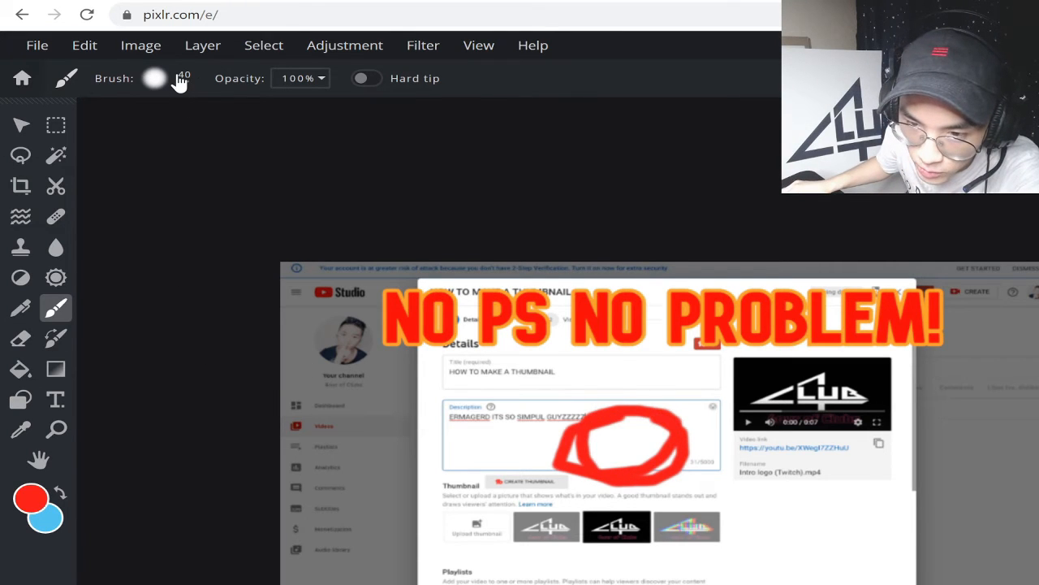
Step: Try size 186 brush strokes with soft and hard tips over the page, and undo all the red paint
left_click(184, 81)
left_click_drag(169, 142, 198, 144)
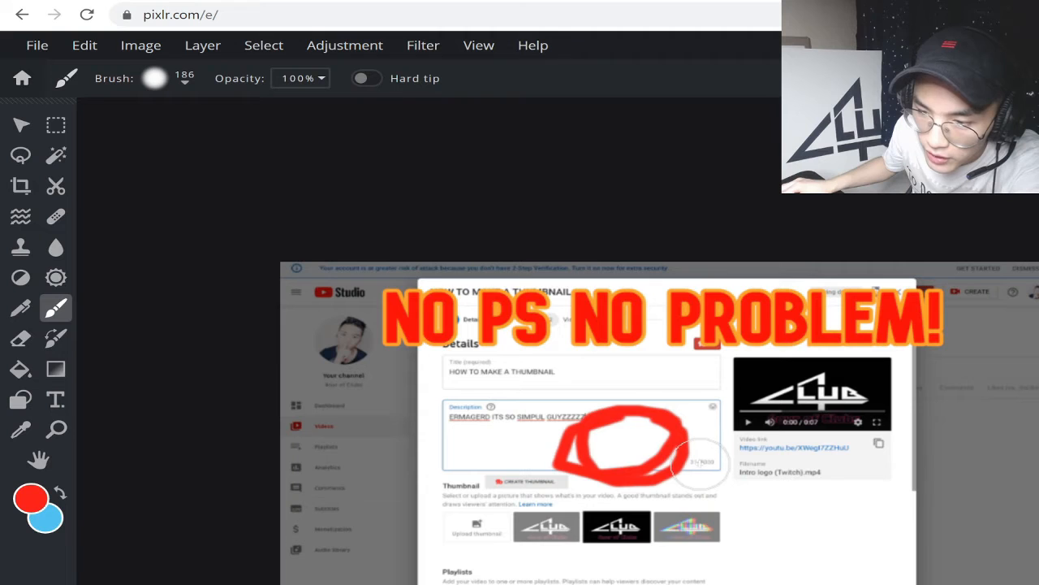
mouse_move(697, 461)
left_mouse_down()
mouse_move(600, 444)
mouse_move(571, 468)
mouse_move(571, 488)
mouse_move(631, 512)
mouse_move(705, 497)
mouse_move(716, 462)
mouse_move(695, 429)
mouse_move(622, 414)
mouse_move(571, 428)
mouse_move(558, 463)
mouse_move(570, 484)
mouse_move(610, 495)
mouse_move(660, 453)
left_mouse_up()
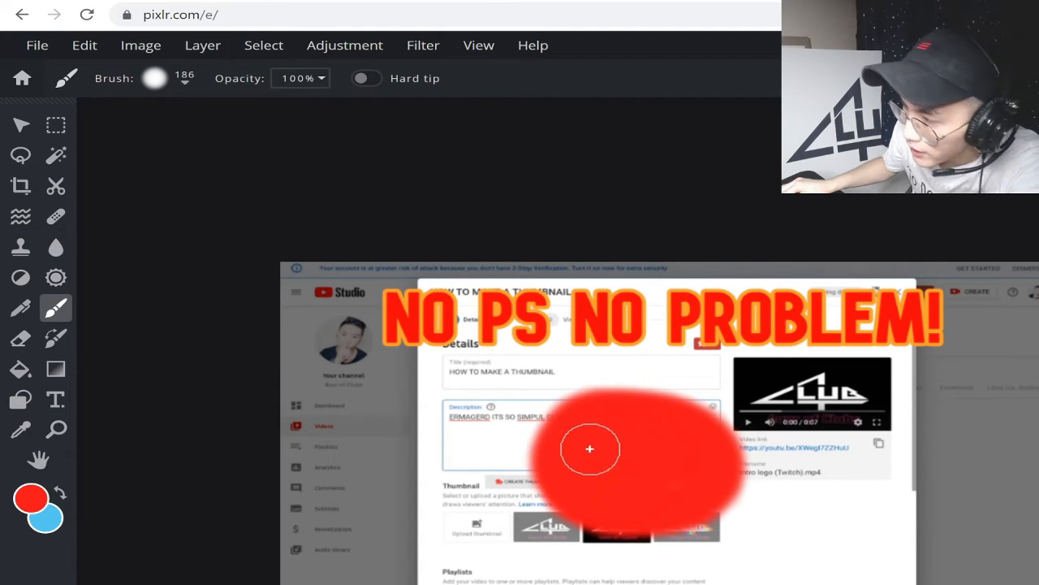
left_click(370, 81)
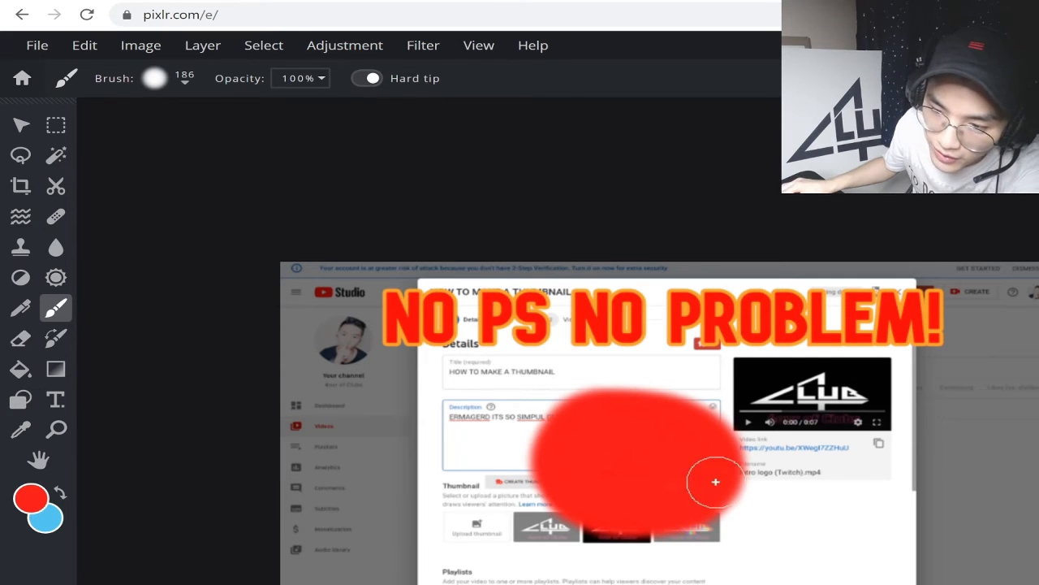
mouse_move(815, 437)
left_mouse_down()
mouse_move(782, 502)
mouse_move(789, 521)
mouse_move(846, 521)
mouse_move(873, 466)
mouse_move(858, 438)
mouse_move(827, 441)
mouse_move(819, 478)
mouse_move(828, 509)
mouse_move(877, 509)
mouse_move(889, 484)
mouse_move(881, 451)
mouse_move(810, 423)
mouse_move(769, 446)
mouse_move(886, 436)
mouse_move(814, 418)
mouse_move(801, 453)
left_mouse_up()
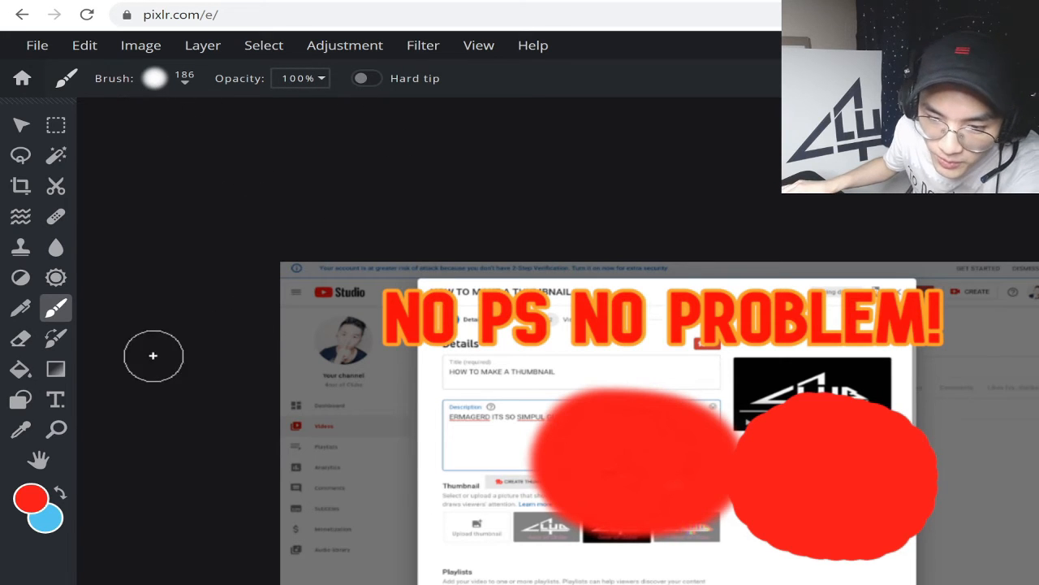
key("ctrl+z")
key("ctrl+z")
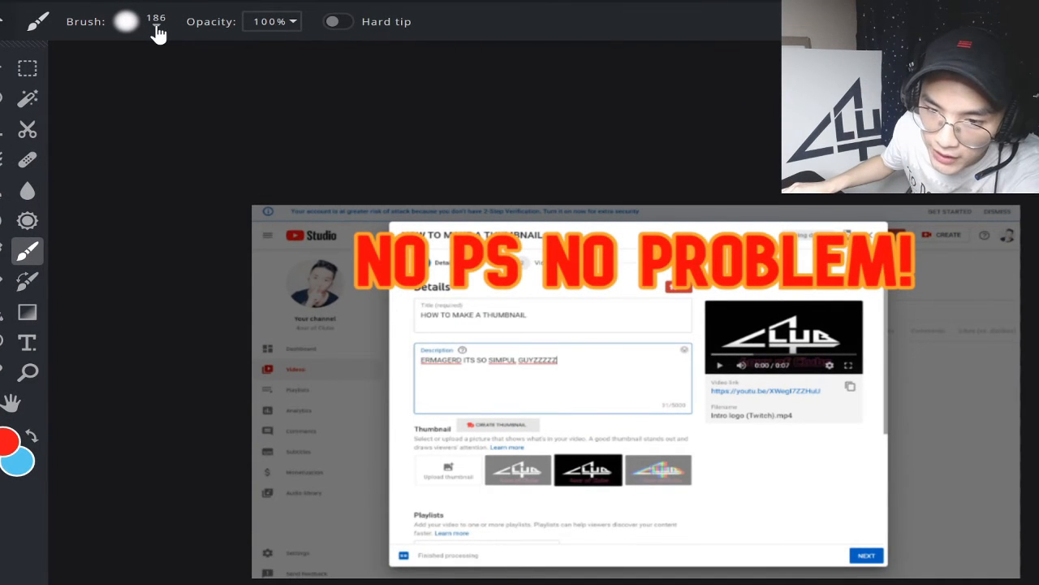
Step: Paint a red circle around the "Upload thumbnail" box with a soft brush at size 47 px and 100% opacity
left_click(158, 29)
mouse_move(200, 84)
left_mouse_down()
mouse_move(144, 83)
mouse_move(146, 96)
left_mouse_up()
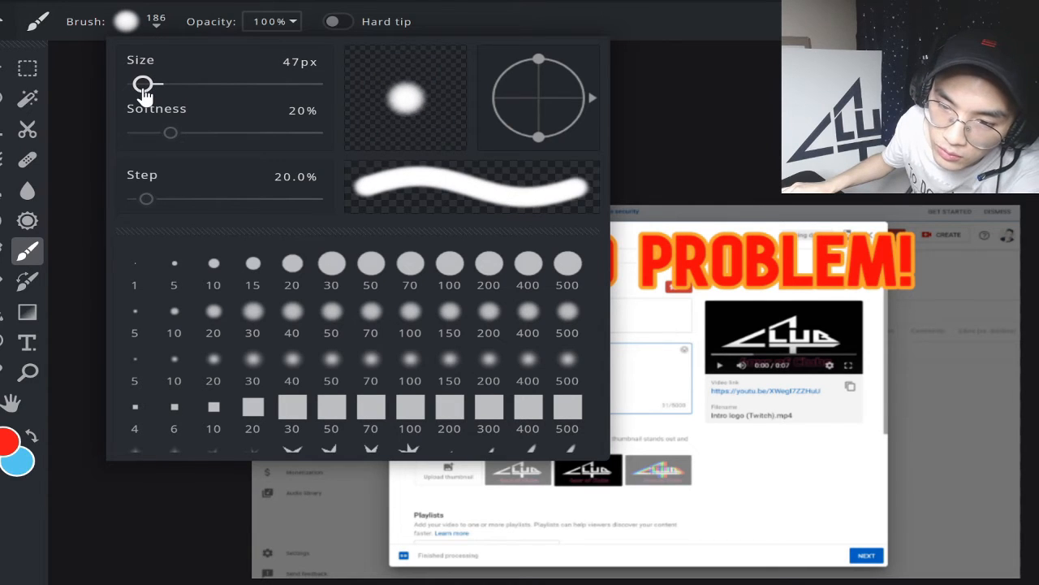
left_click(680, 14)
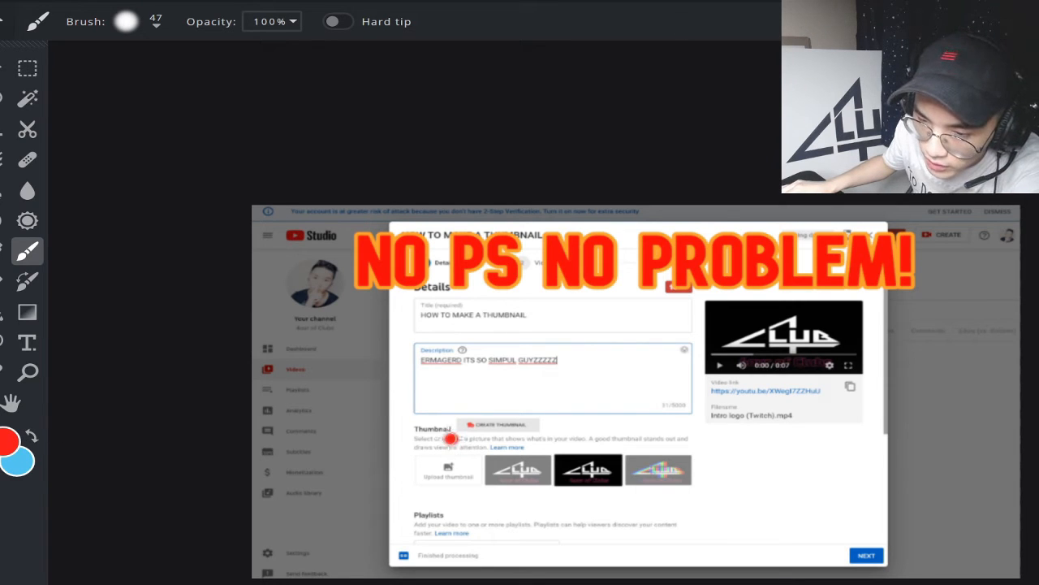
mouse_move(414, 446)
left_mouse_down()
mouse_move(405, 474)
mouse_move(431, 424)
left_mouse_up()
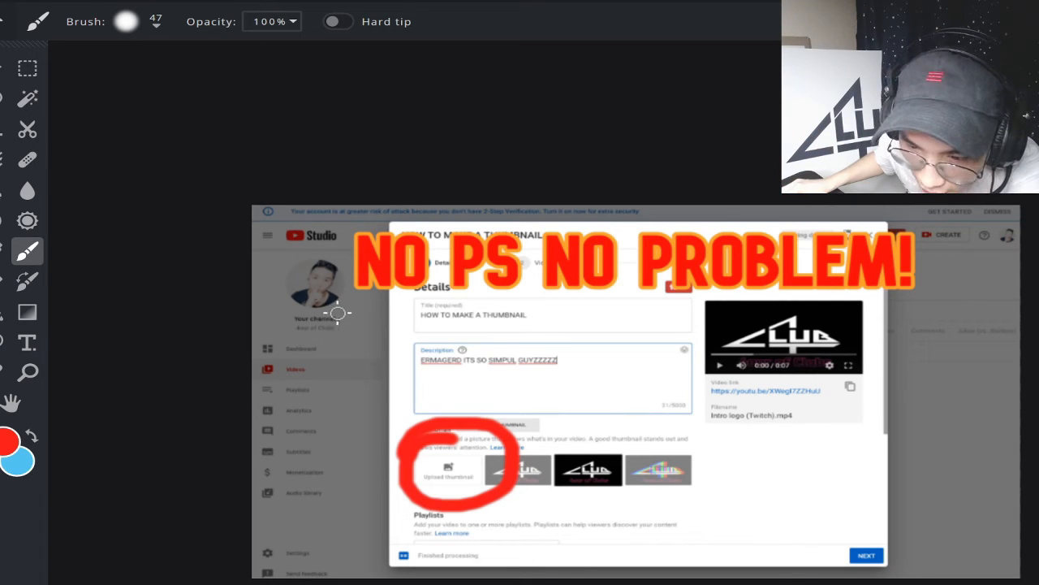
Step: Try a curved red stroke below the profile picture with the size 86 brush at 41% opacity, and undo it
mouse_move(320, 301)
left_mouse_down()
mouse_move(313, 336)
mouse_move(328, 387)
left_mouse_up()
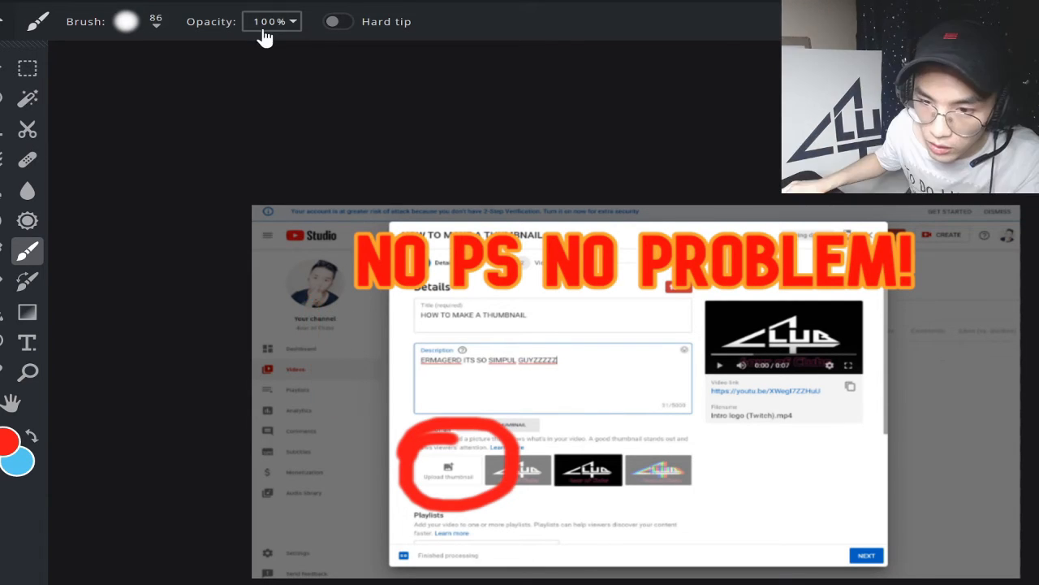
left_click(280, 25)
left_click_drag(293, 52, 218, 55)
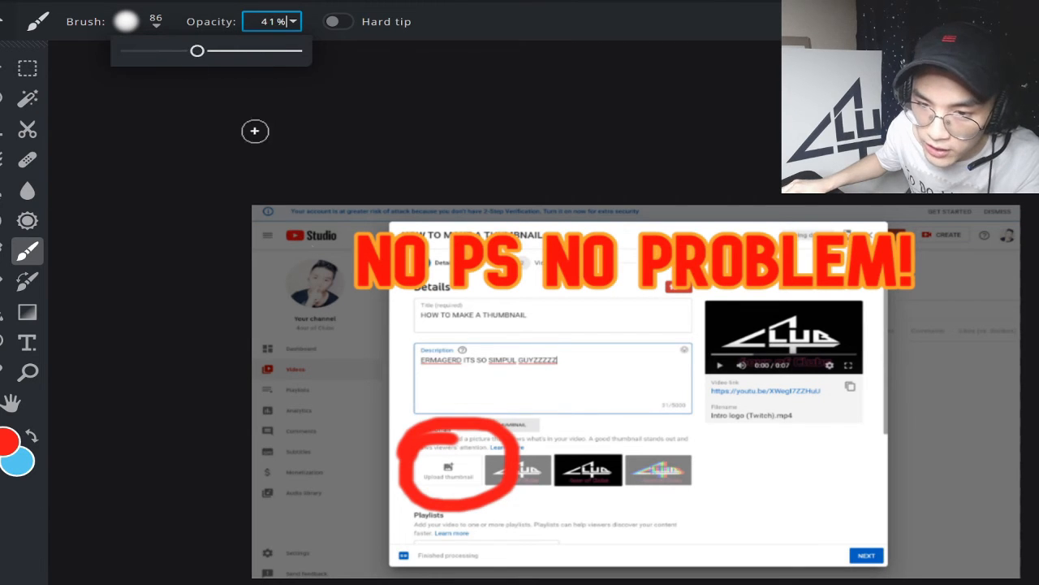
mouse_move(316, 294)
left_mouse_down()
mouse_move(346, 374)
mouse_move(374, 398)
left_mouse_up()
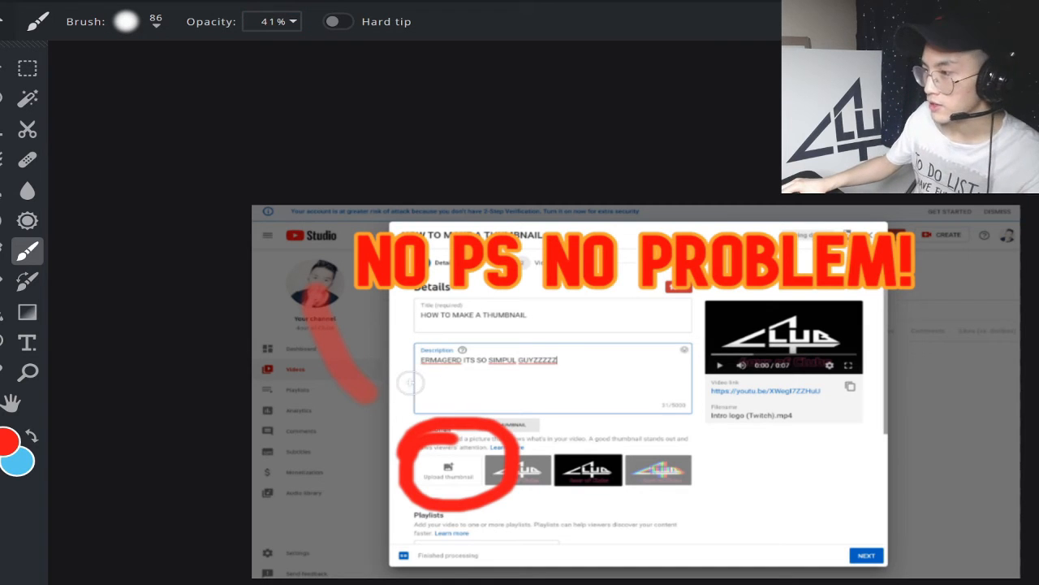
key("ctrl+z")
Step: Paint a red arrow from the profile picture towards the circled upload box with the size 86 brush at 100% opacity
left_click(294, 22)
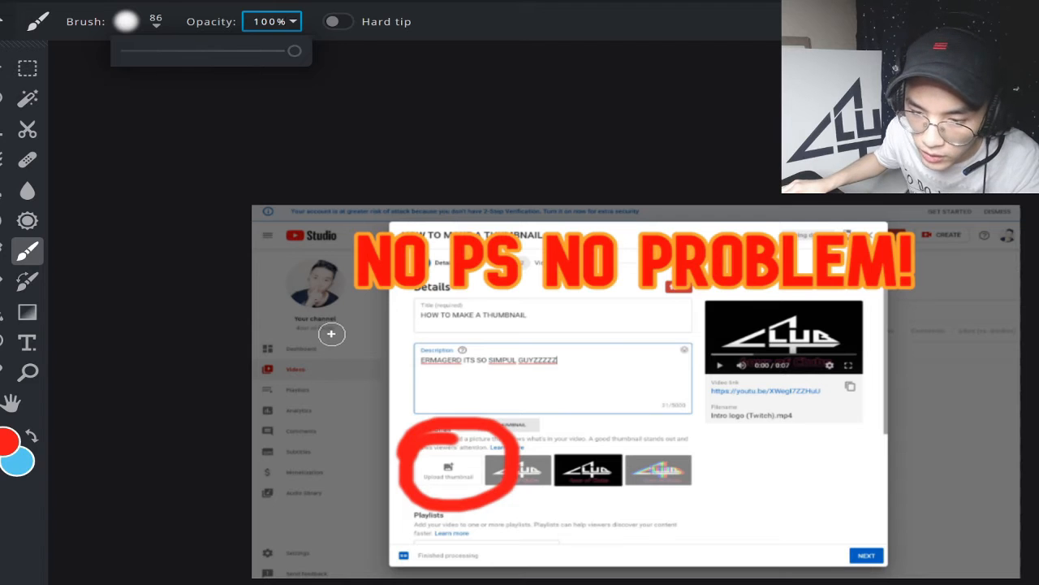
mouse_move(324, 313)
left_mouse_down()
mouse_move(315, 305)
mouse_move(316, 324)
mouse_move(366, 406)
left_mouse_up()
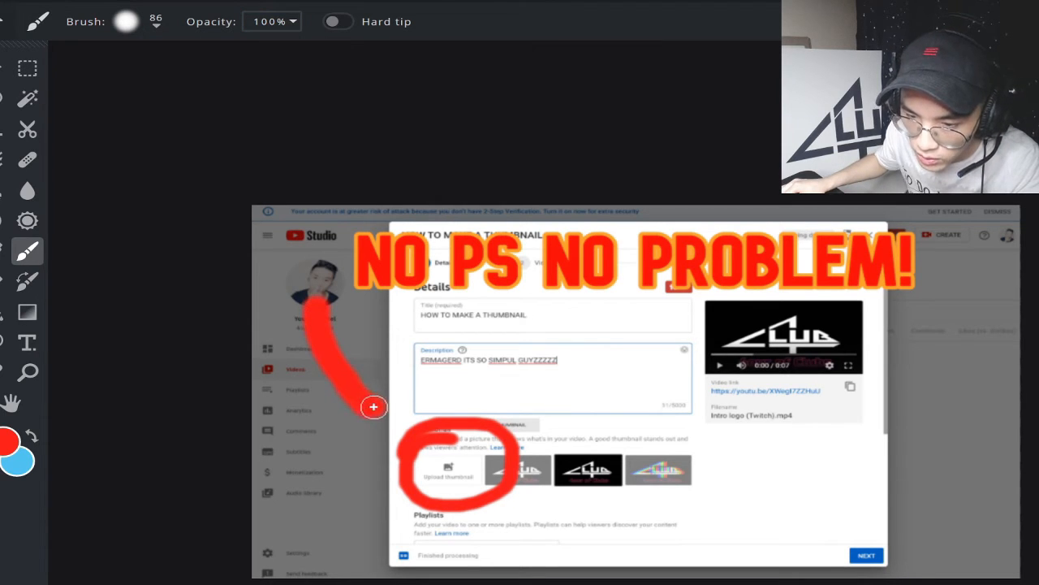
left_click_drag(301, 404, 349, 413)
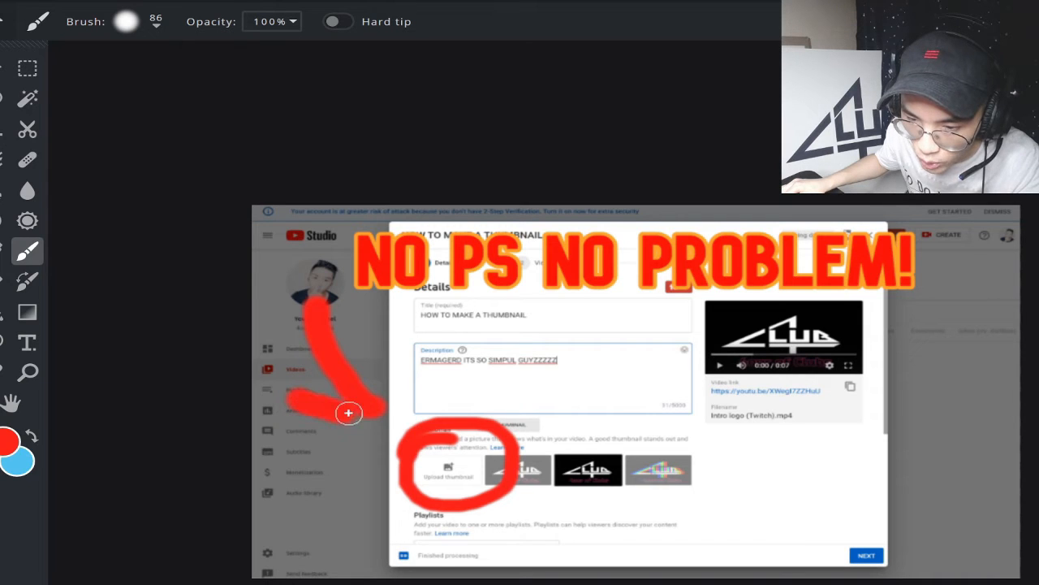
mouse_move(389, 338)
left_mouse_down()
mouse_move(378, 360)
mouse_move(382, 418)
left_mouse_up()
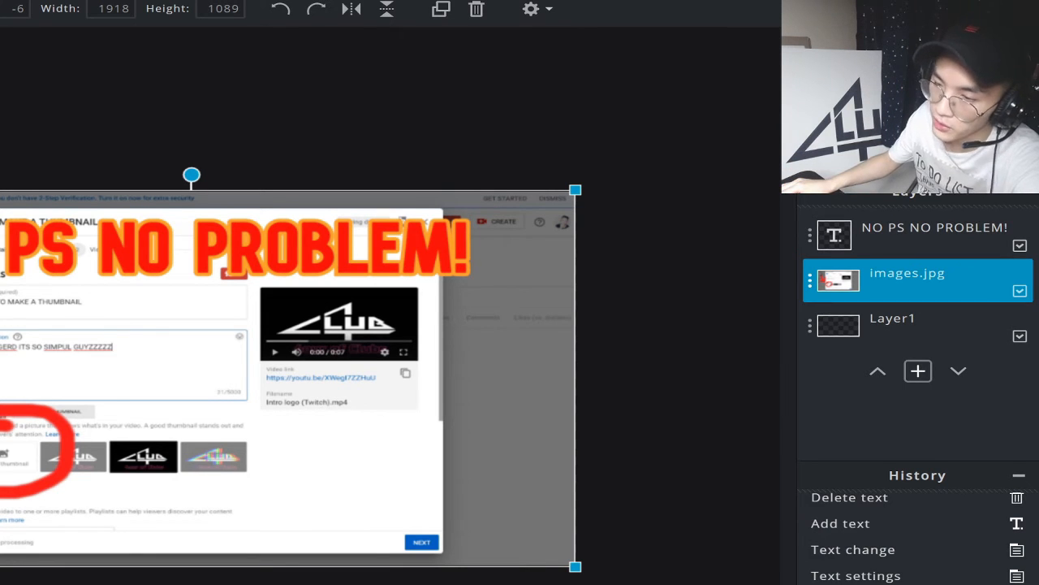
Step: Add the portrait photo with the laptop as an image layer on the canvas's right side, beneath the title text layer
left_click(919, 371)
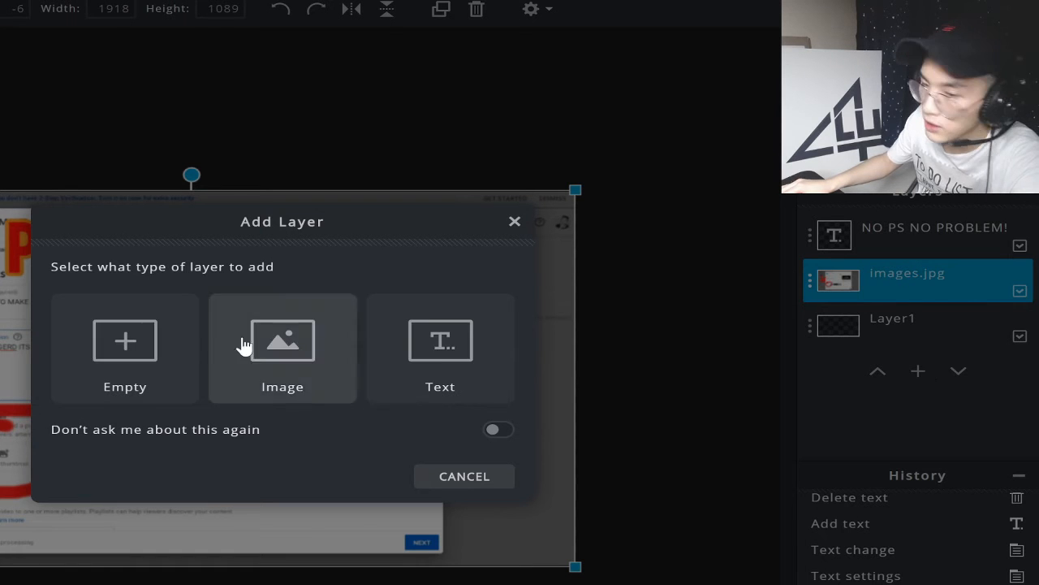
left_click(263, 347)
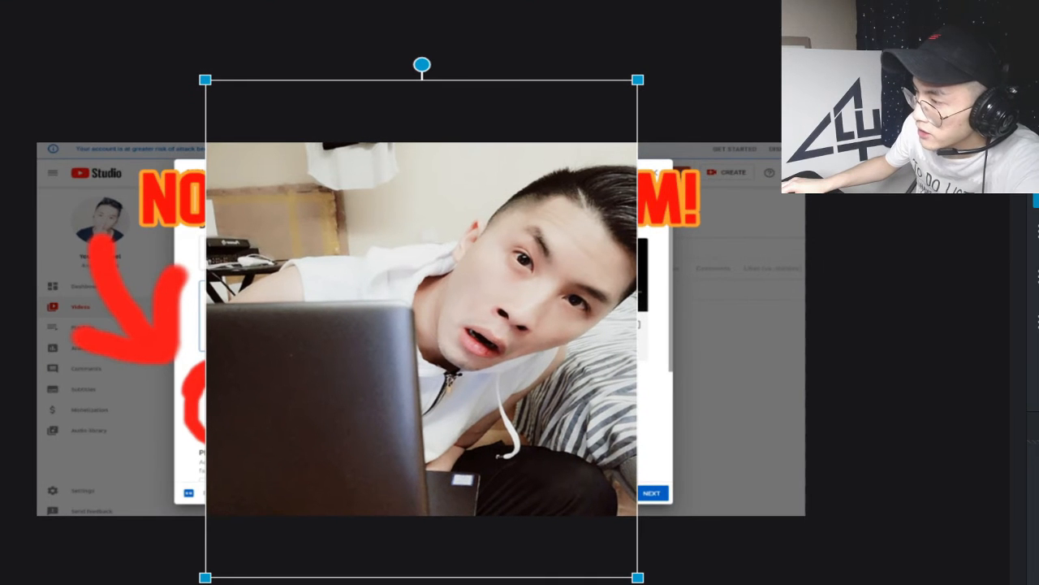
left_click_drag(340, 155, 470, 146)
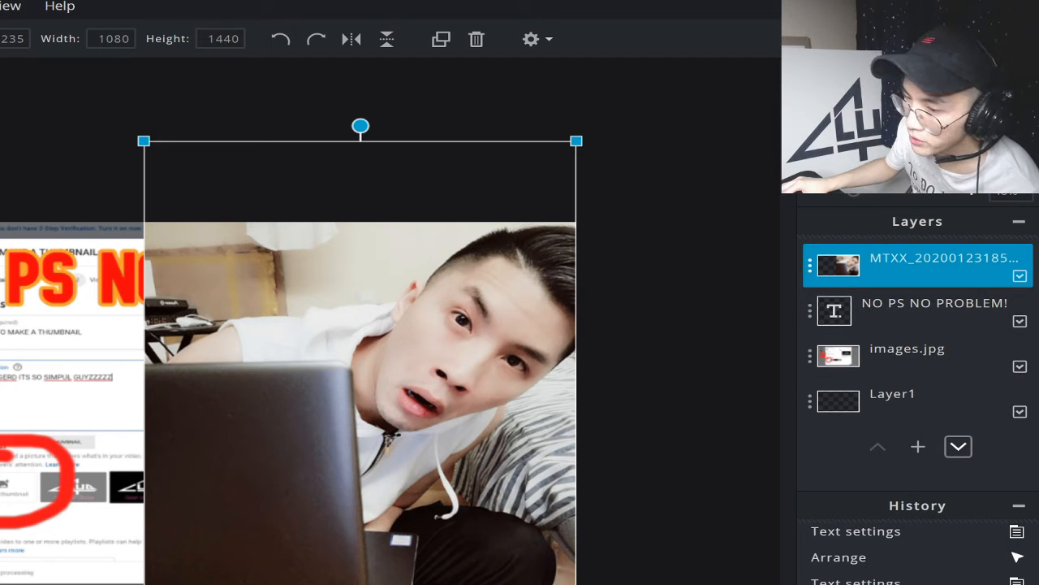
left_click(958, 446)
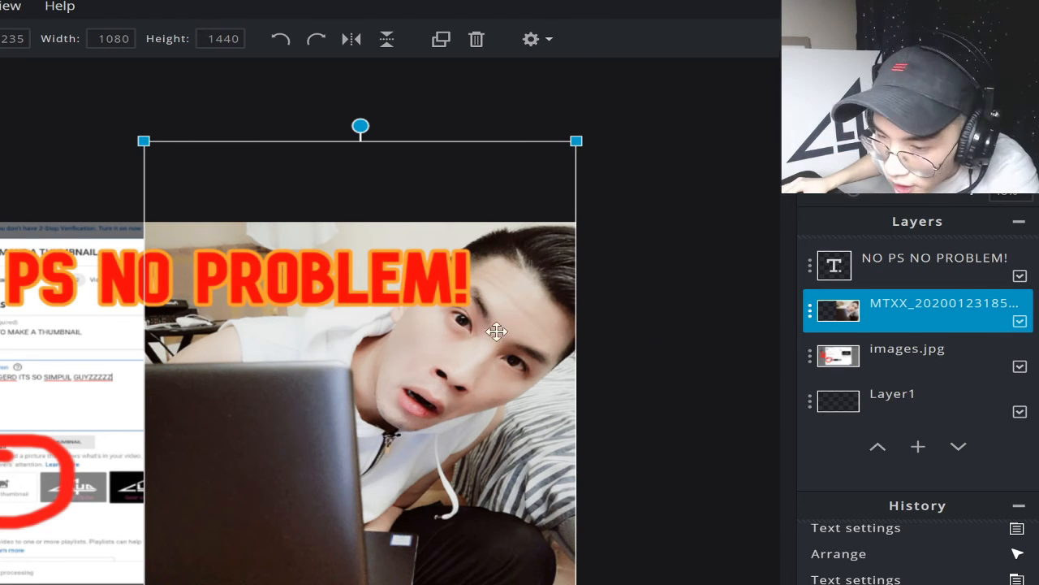
Step: Try the photo layer beneath the images.jpg layer, and return it to just below the title text layer
left_click(891, 257)
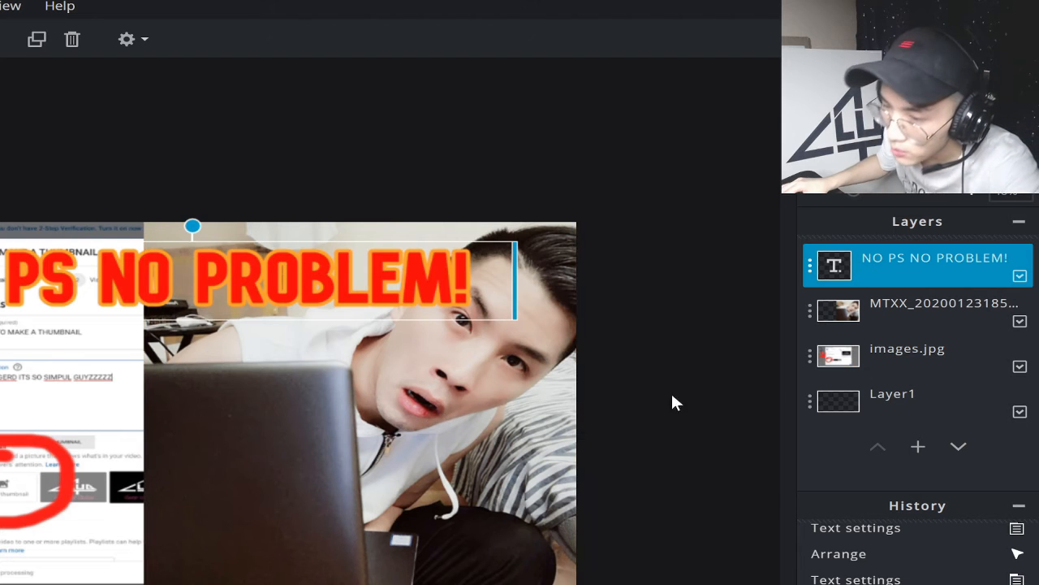
left_click(942, 316)
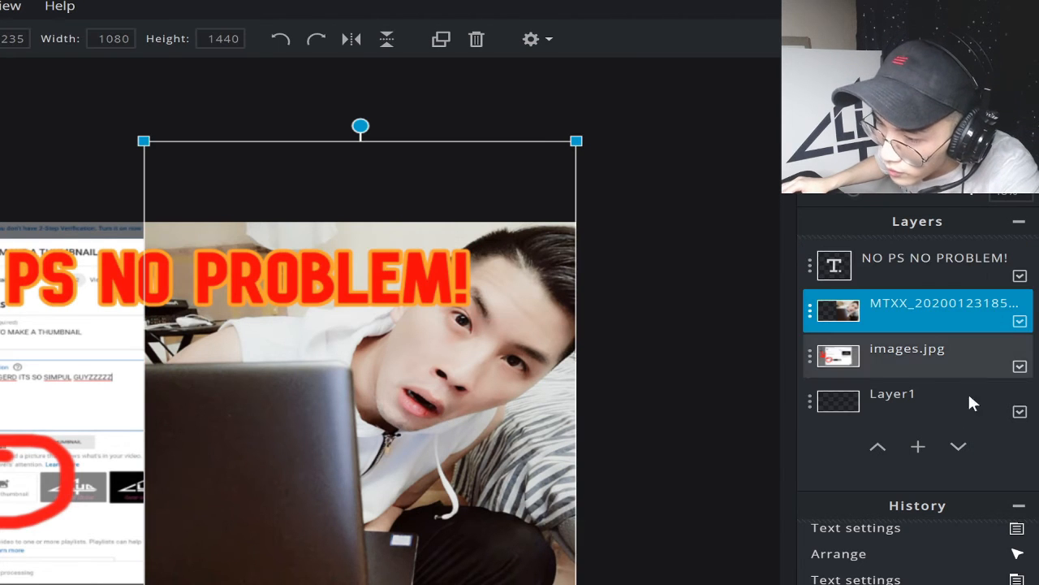
left_click(958, 447)
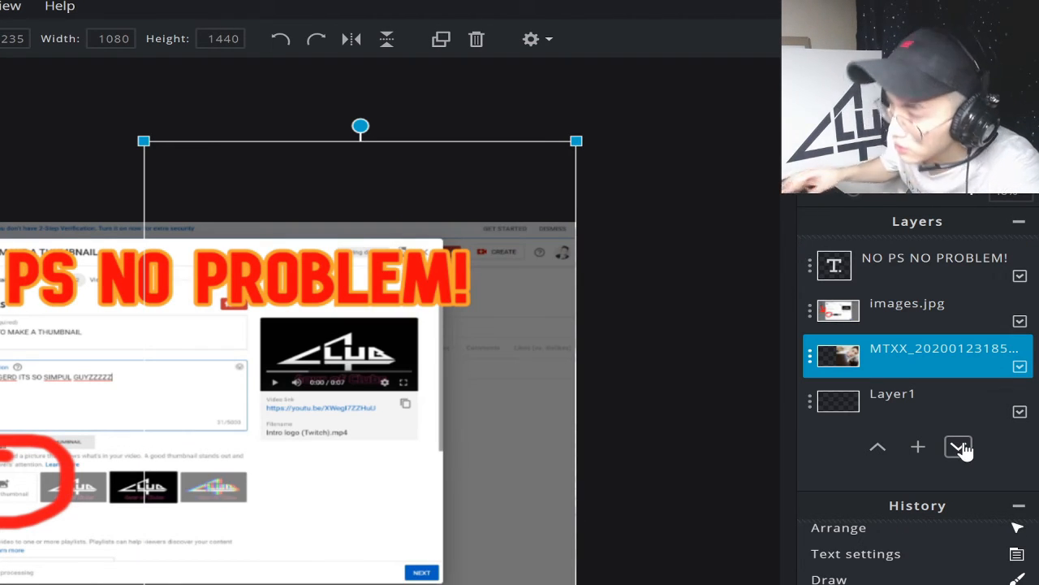
left_click(877, 448)
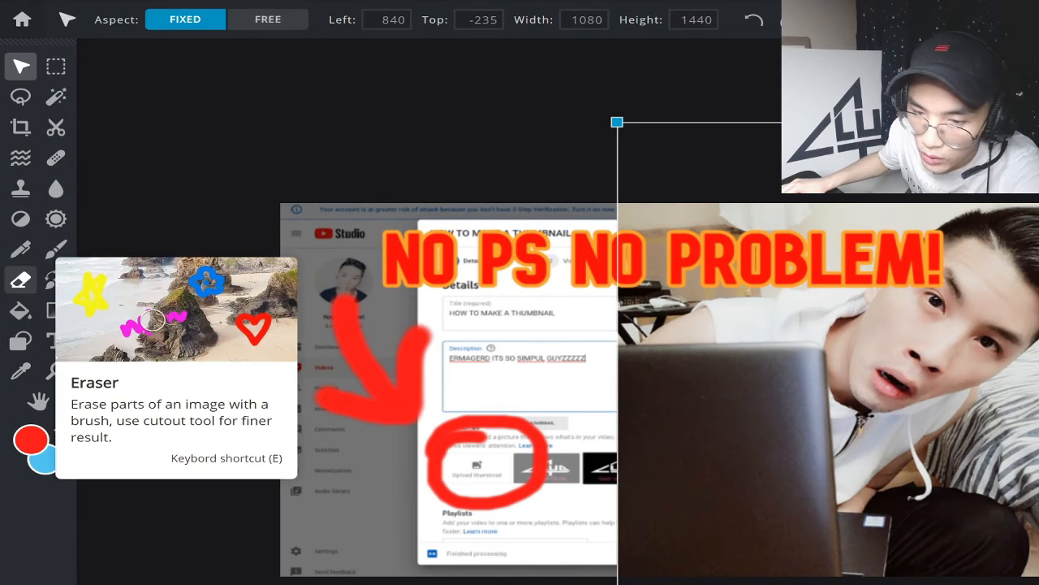
Step: Erase the laptop and room background around the photo's face with a size 197 soft eraser at 100% opacity, and select the Blur tool
left_click(22, 280)
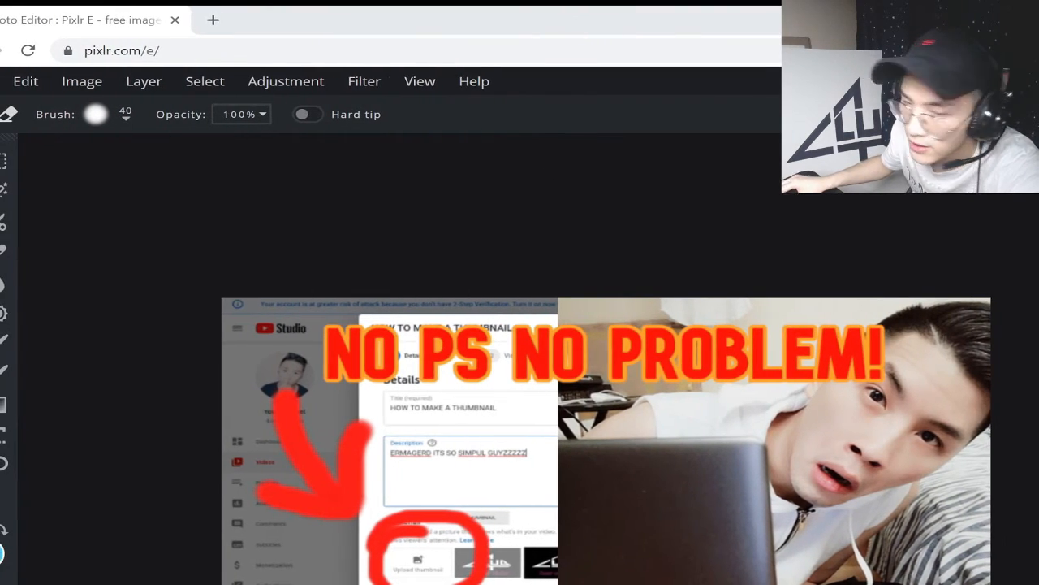
left_click(125, 118)
left_click_drag(116, 185, 143, 186)
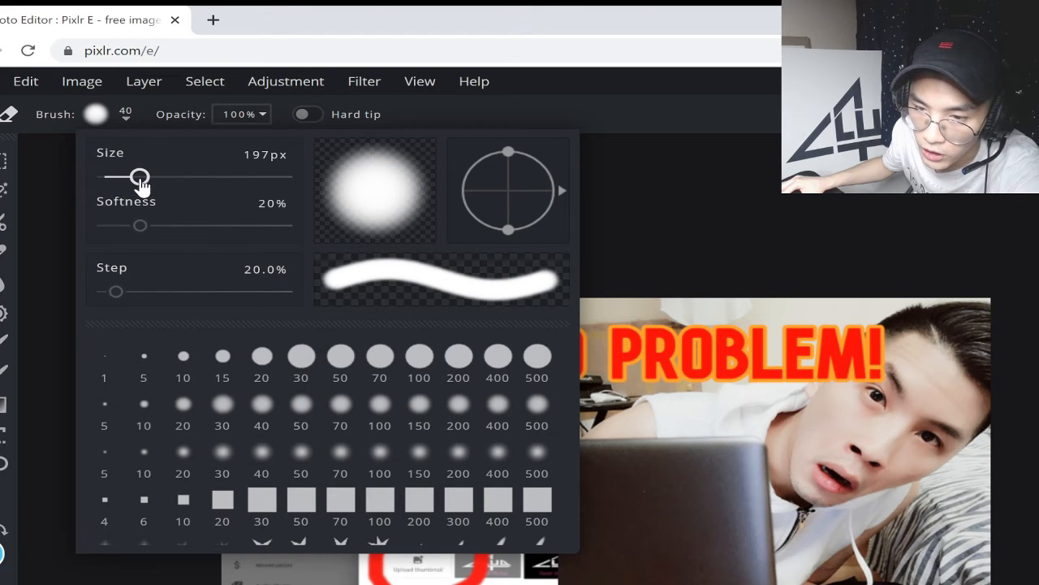
left_click(261, 115)
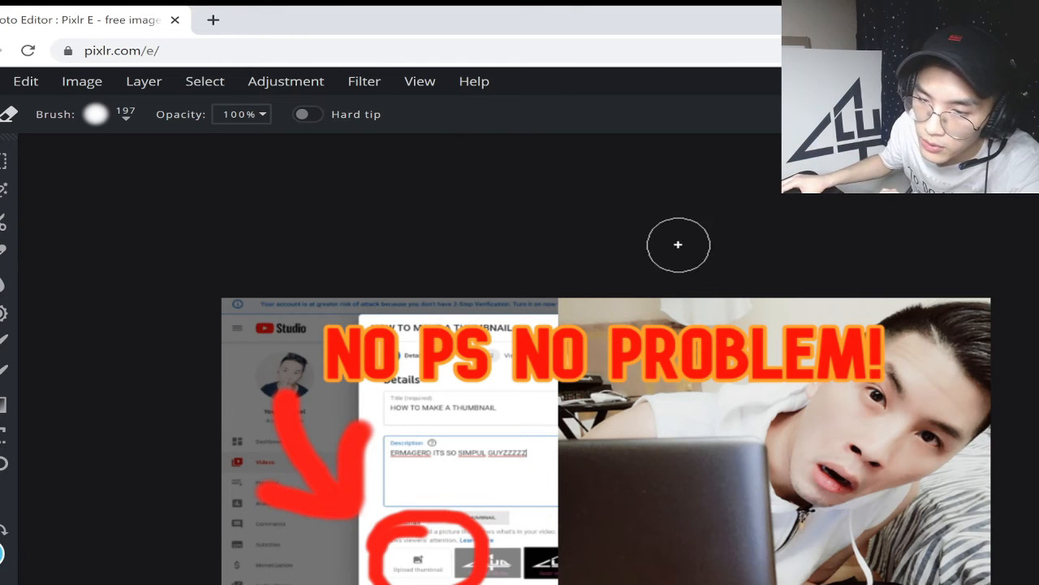
mouse_move(724, 277)
left_mouse_down()
mouse_move(549, 419)
mouse_move(617, 309)
mouse_move(775, 265)
mouse_move(853, 268)
left_mouse_up()
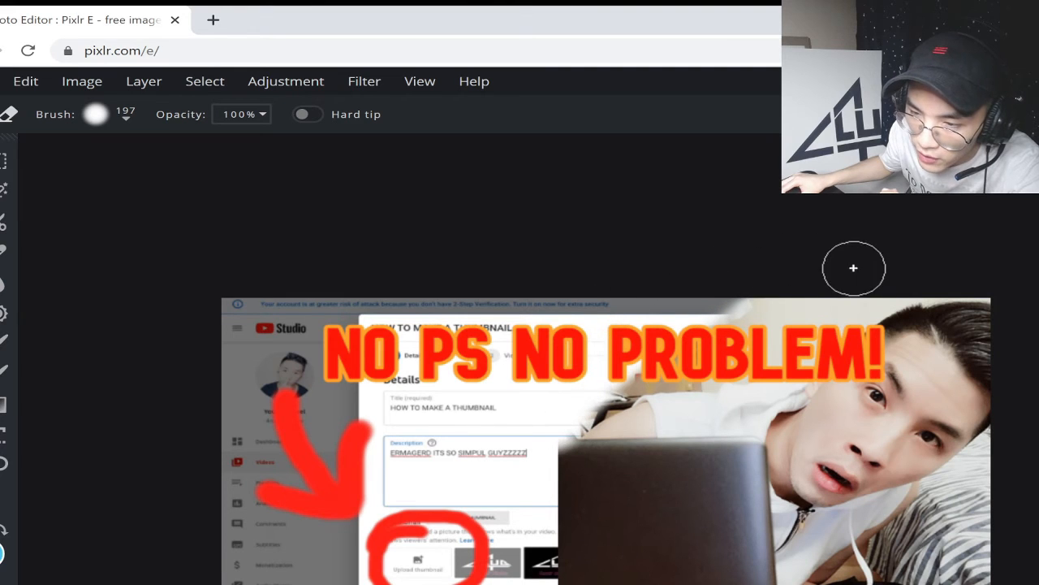
mouse_move(687, 359)
left_mouse_down()
mouse_move(545, 493)
mouse_move(525, 549)
mouse_move(531, 579)
mouse_move(545, 556)
mouse_move(553, 435)
mouse_move(567, 465)
mouse_move(581, 441)
mouse_move(637, 402)
mouse_move(658, 504)
mouse_move(633, 557)
mouse_move(601, 443)
mouse_move(621, 429)
mouse_move(644, 488)
mouse_move(647, 583)
mouse_move(726, 579)
mouse_move(686, 579)
mouse_move(617, 514)
mouse_move(611, 470)
mouse_move(626, 441)
mouse_move(705, 389)
mouse_move(653, 297)
mouse_move(639, 295)
mouse_move(620, 307)
mouse_move(706, 461)
mouse_move(717, 548)
mouse_move(791, 564)
mouse_move(699, 562)
left_mouse_up()
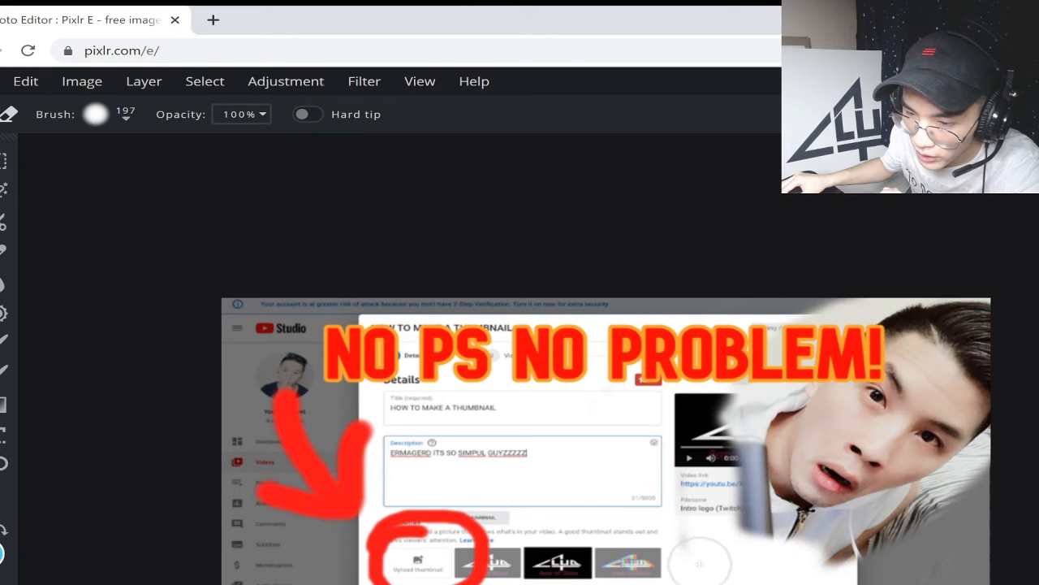
mouse_move(706, 441)
left_mouse_down()
mouse_move(724, 409)
mouse_move(735, 429)
mouse_move(762, 319)
mouse_move(711, 446)
mouse_move(728, 494)
mouse_move(883, 550)
left_mouse_up()
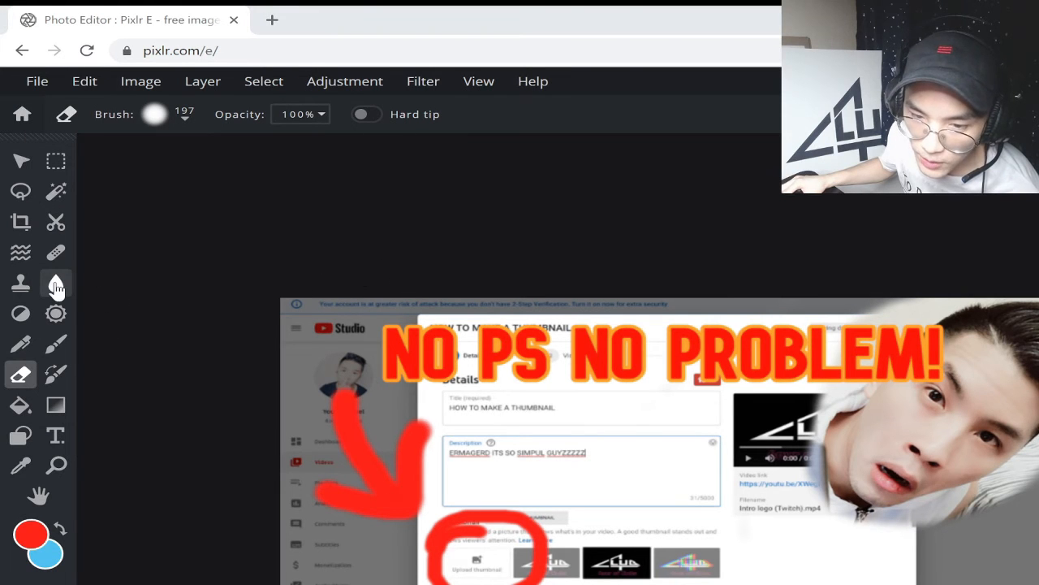
left_click(57, 286)
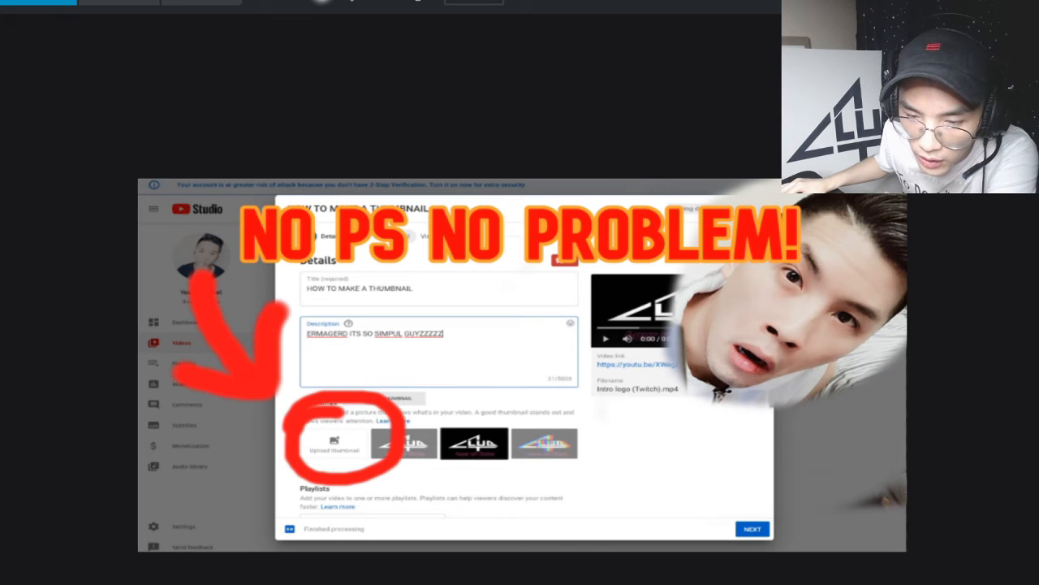
Step: Replace "NO PROBLEM!" in the title text with "?" so that it reads "NO PS ?"
key("v")
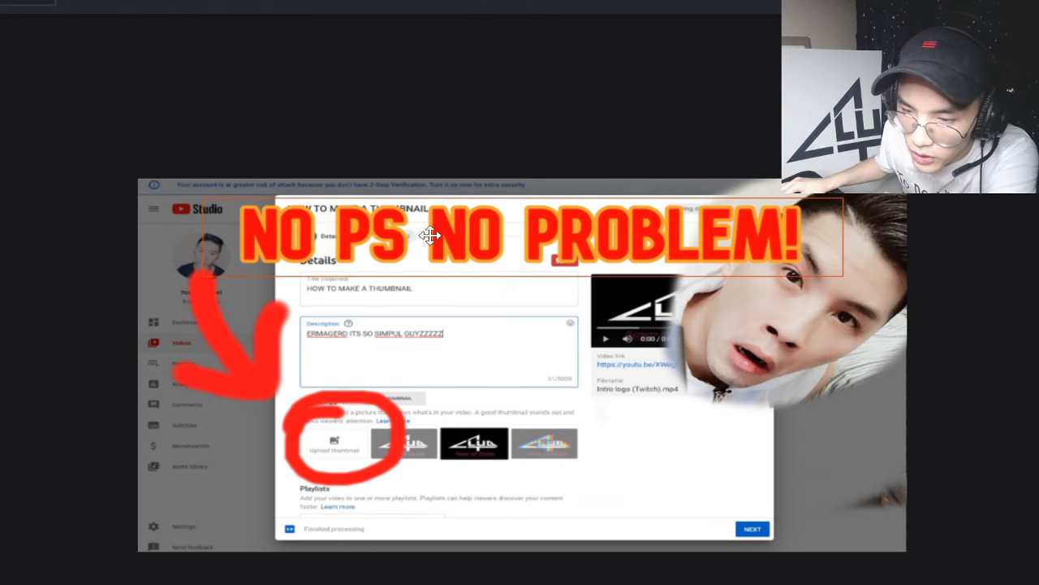
double_click(430, 236)
left_click_drag(431, 235, 800, 228)
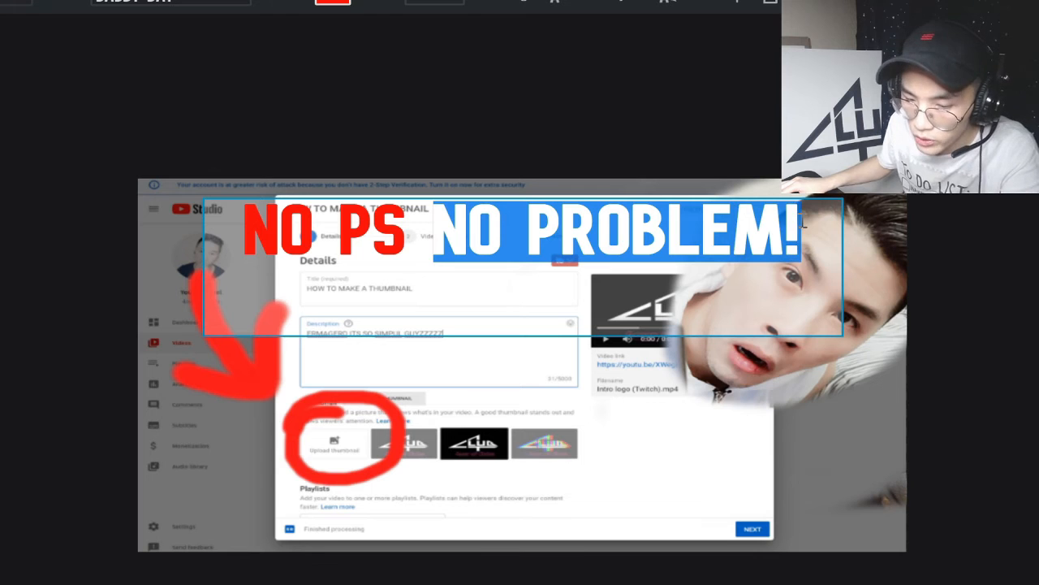
key("BackSpace")
type("?")
left_click(570, 370)
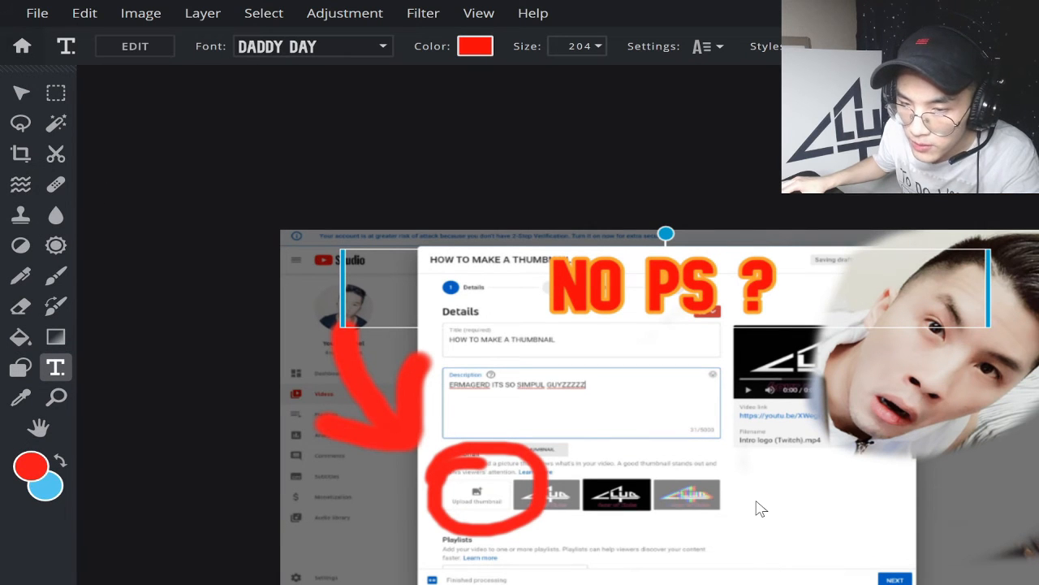
Step: Add a separate red "NO PROBLEM!" text in Daddy Day at size 204 and place it near the canvas's lower edge
left_click(137, 50)
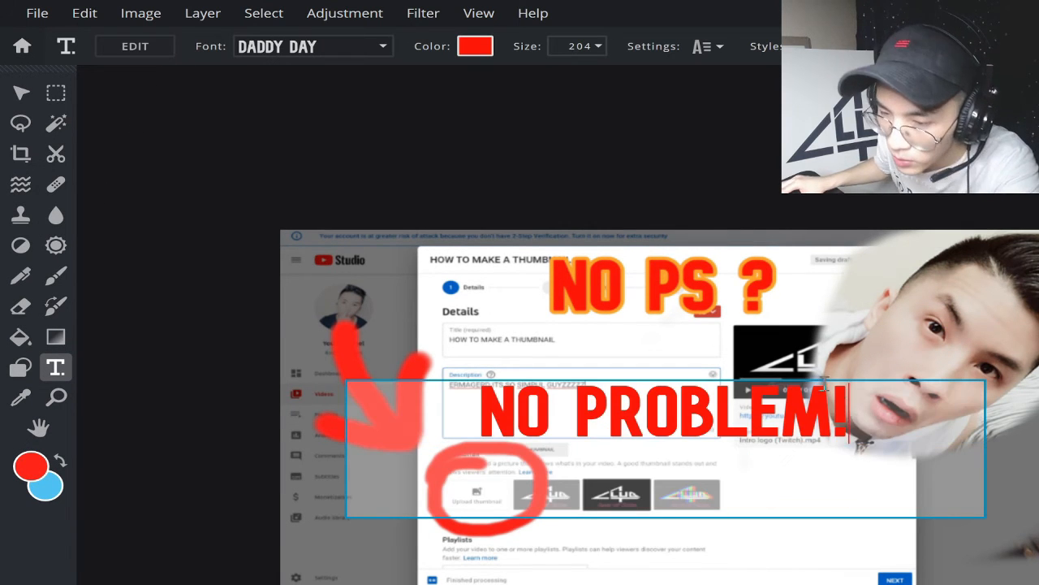
left_click(858, 376)
left_click_drag(837, 379, 843, 521)
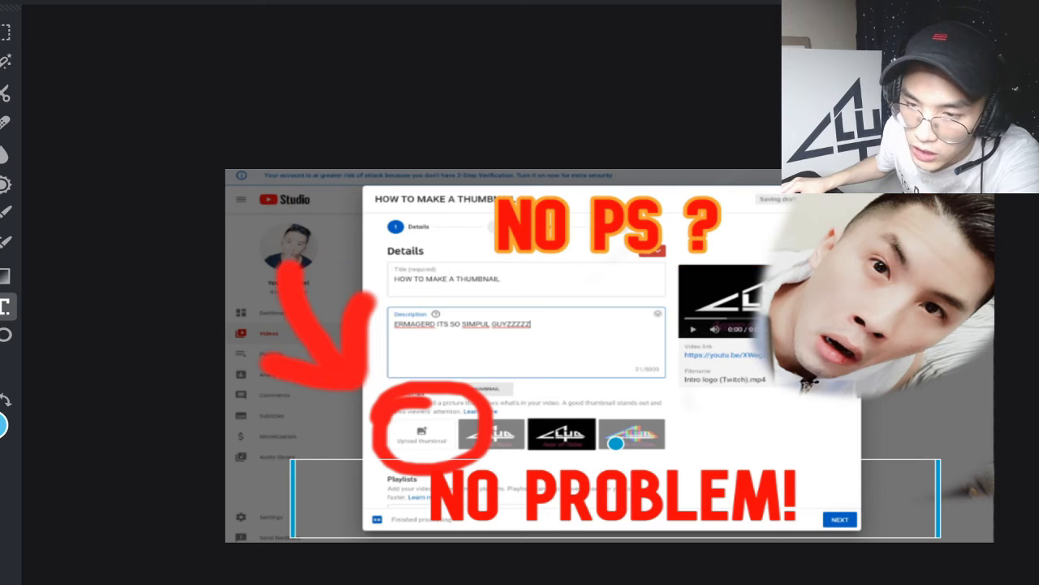
Step: Recolor the "NO PROBLEM!" text yellow with hex #FEDF17 and copy that color code
left_click(430, 3)
left_click_drag(756, 439, 763, 408)
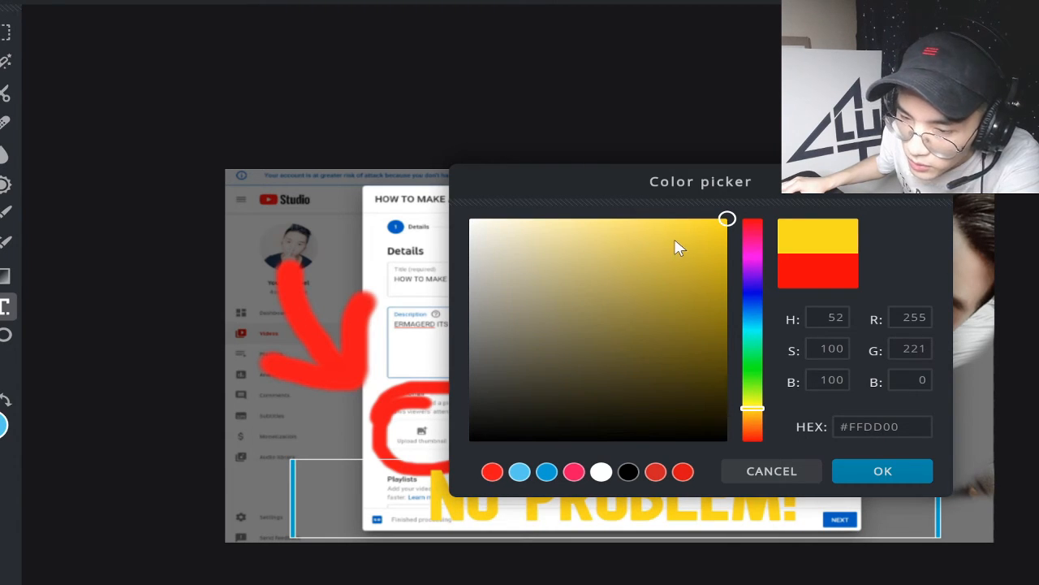
left_click(704, 221)
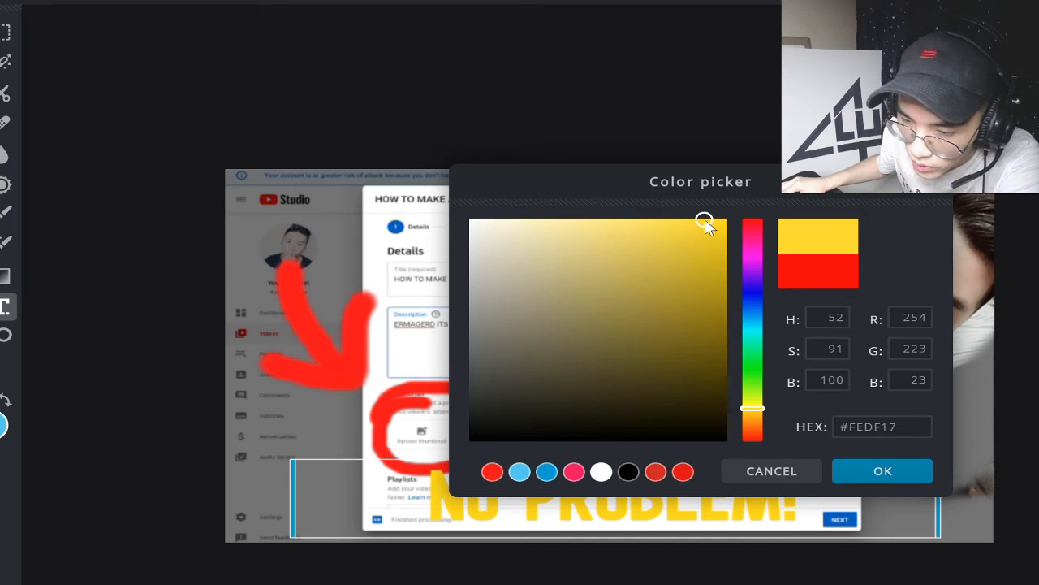
left_click(899, 427)
left_click(871, 393)
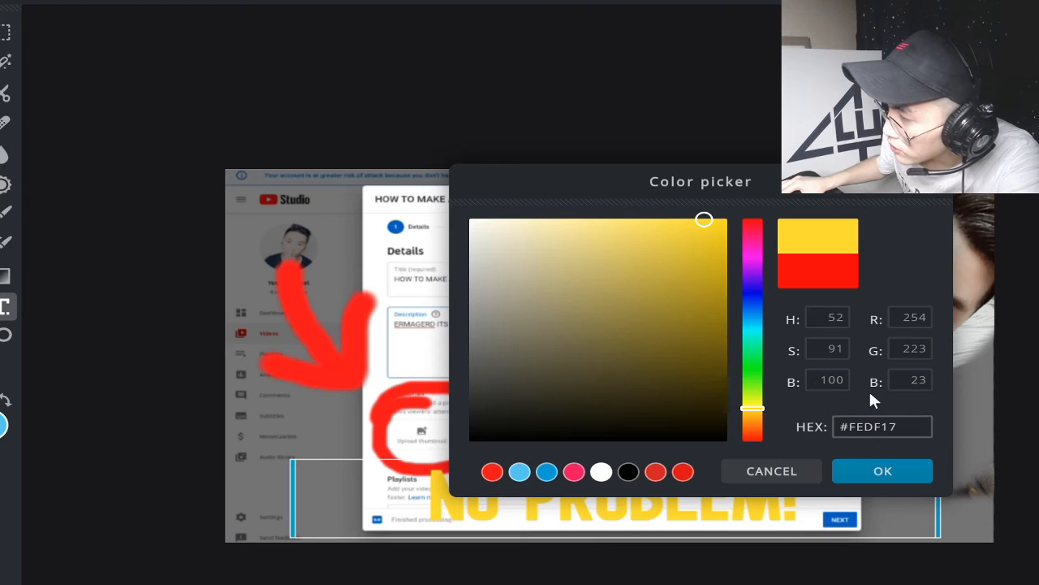
left_click_drag(910, 426, 790, 419)
key("ctrl+c")
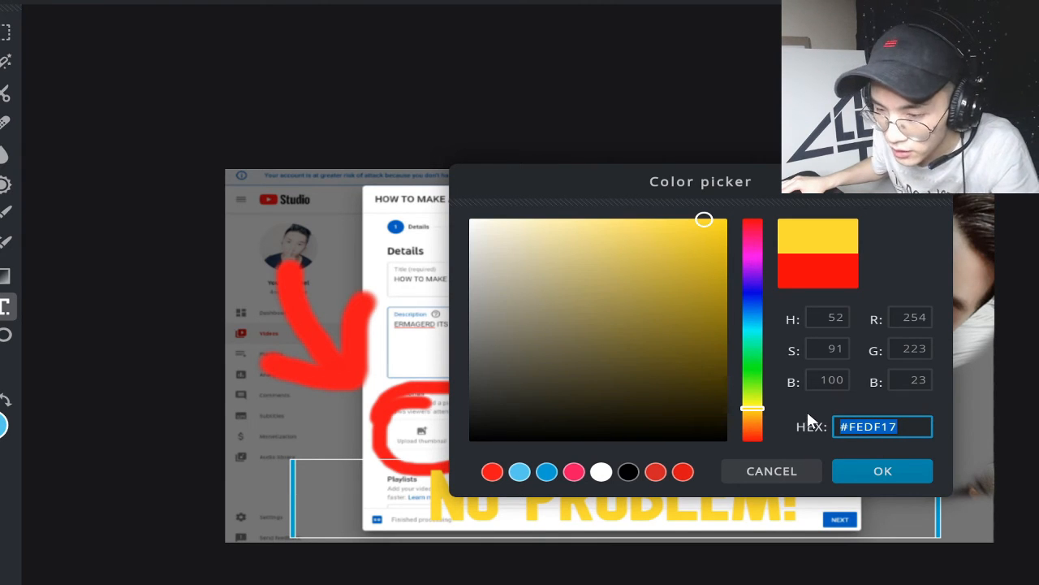
left_click(899, 466)
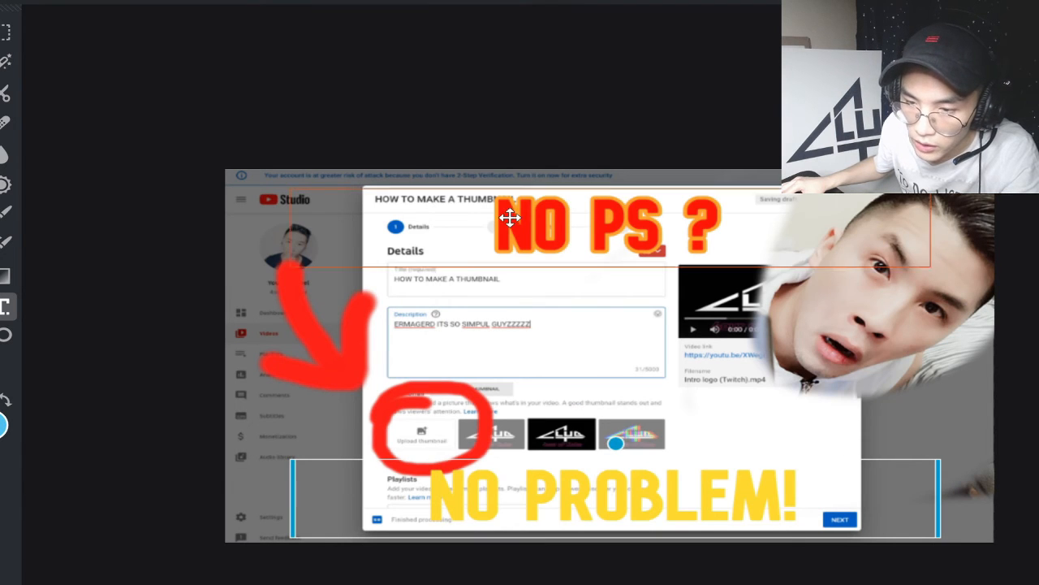
Step: Apply the copied yellow #FEDF17 to the "NO PS ?" title text
left_click(581, 212)
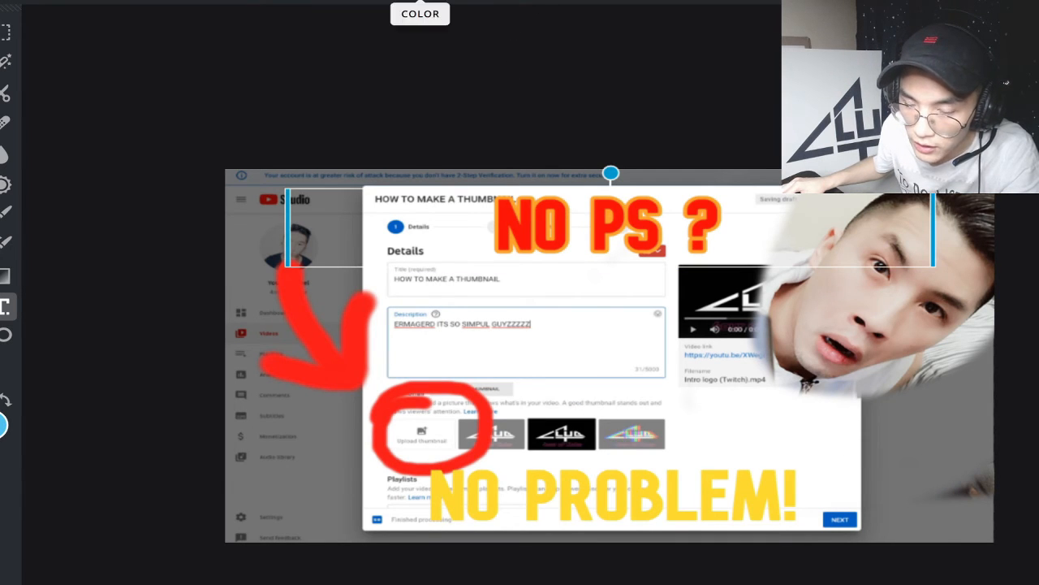
left_click(421, 13)
left_click_drag(903, 427, 820, 423)
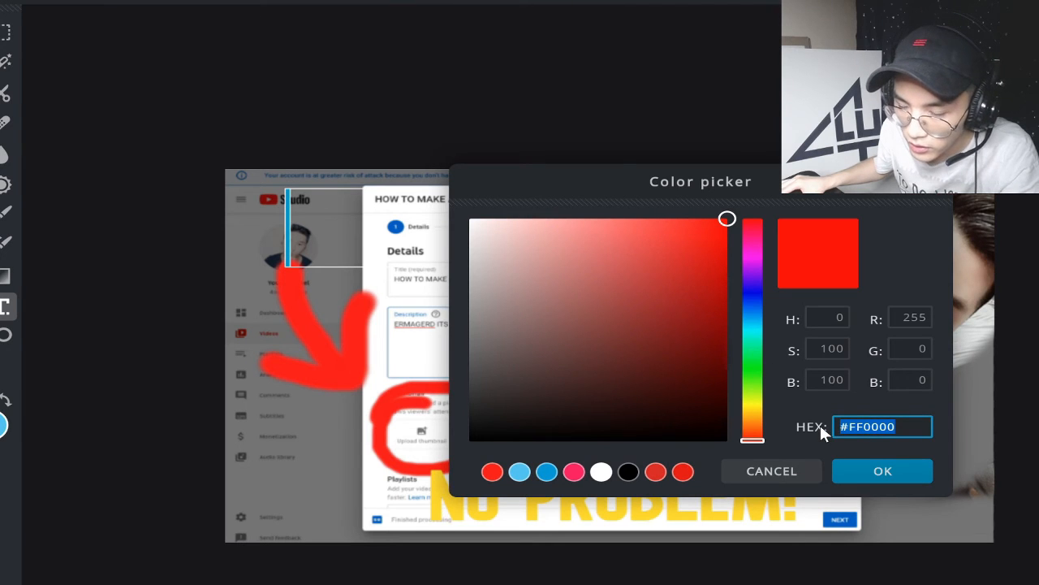
key("ctrl+v")
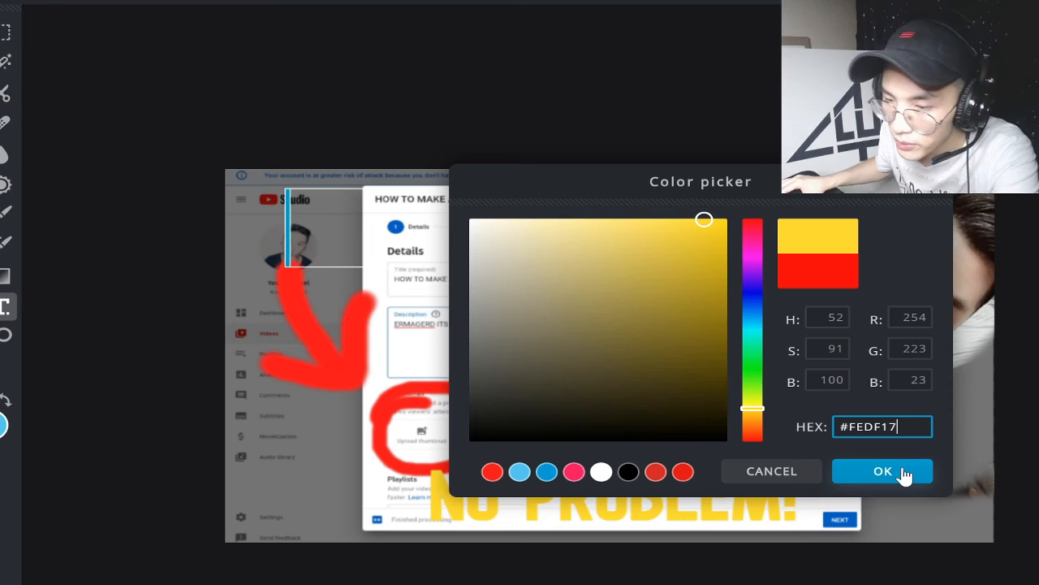
left_click(883, 471)
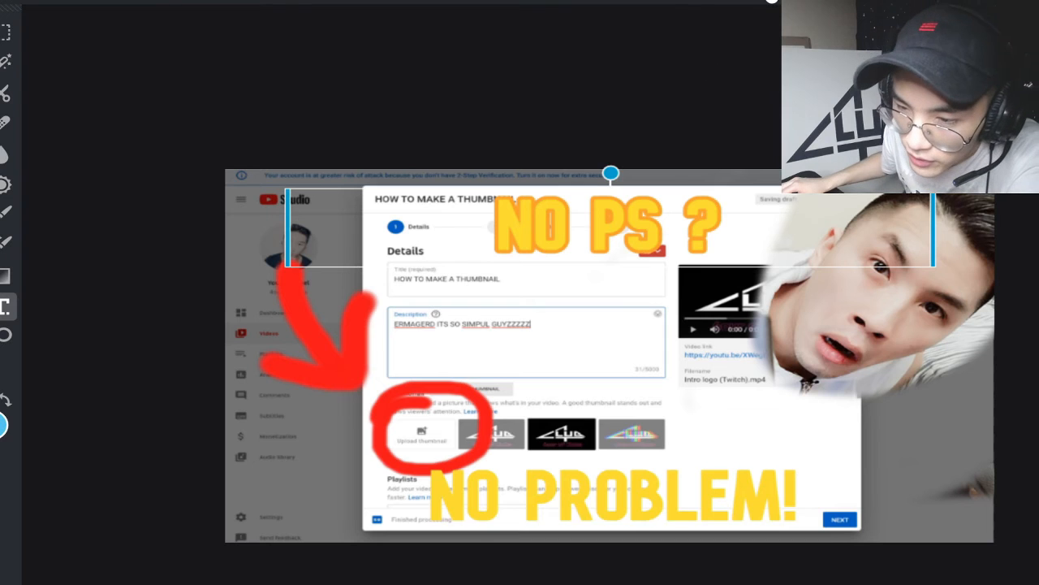
Step: Change the "NO PS ?" text's outline to near-black #030303 at size 6
left_click(763, 2)
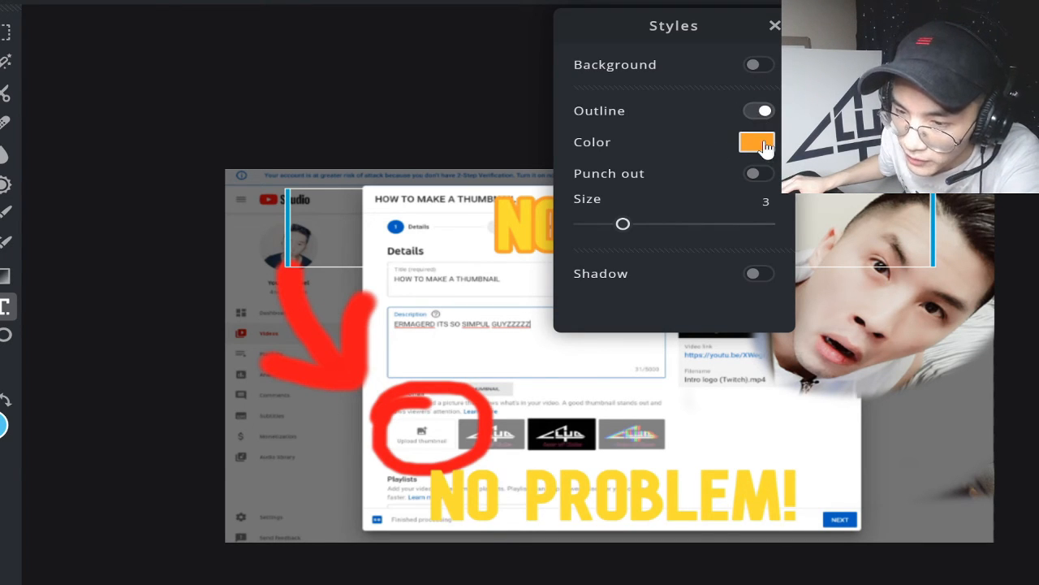
left_click(763, 145)
left_click(484, 429)
left_click_drag(482, 431, 475, 438)
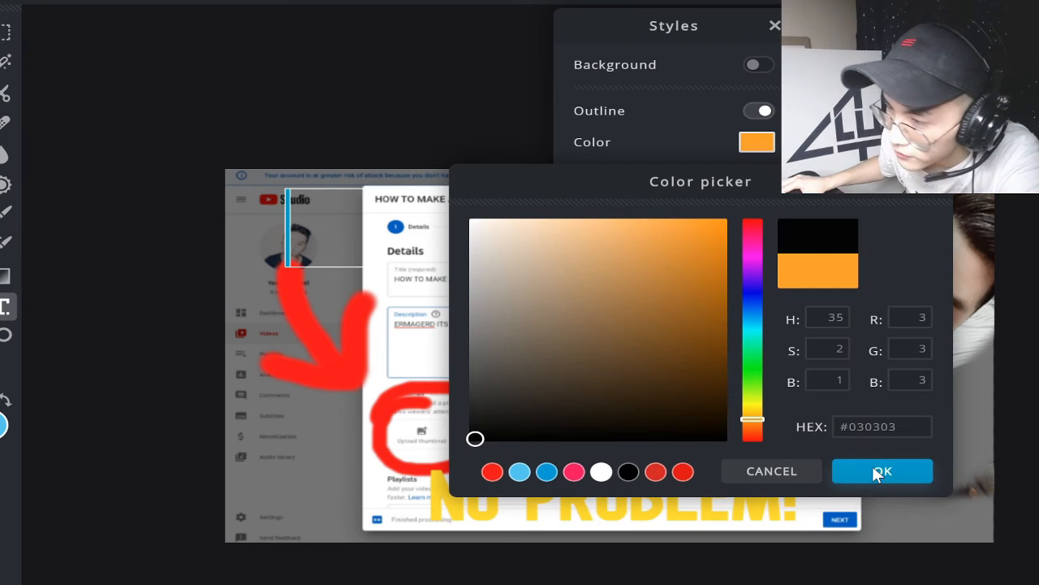
left_click(883, 474)
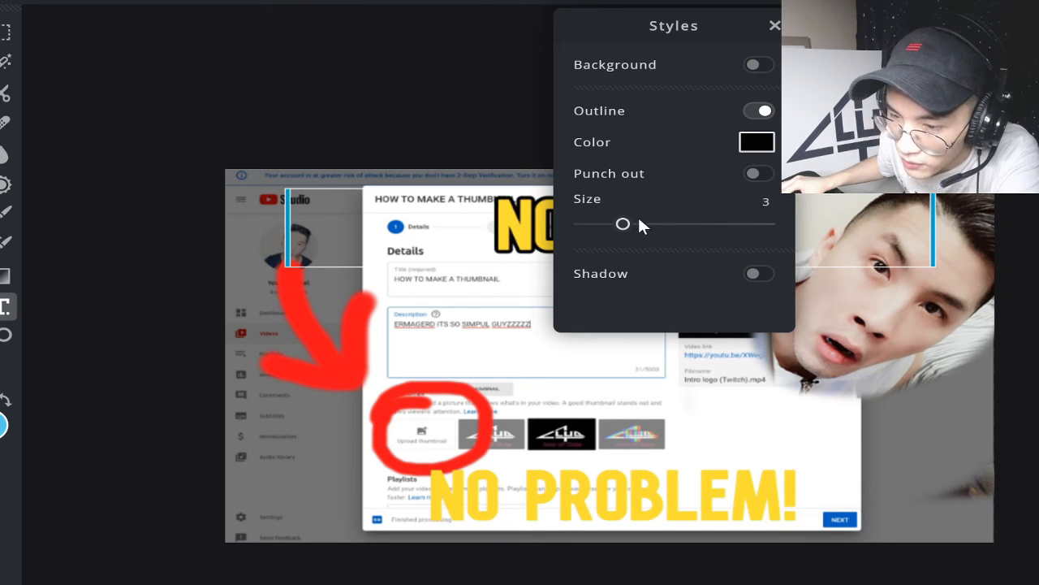
left_click_drag(629, 233, 788, 229)
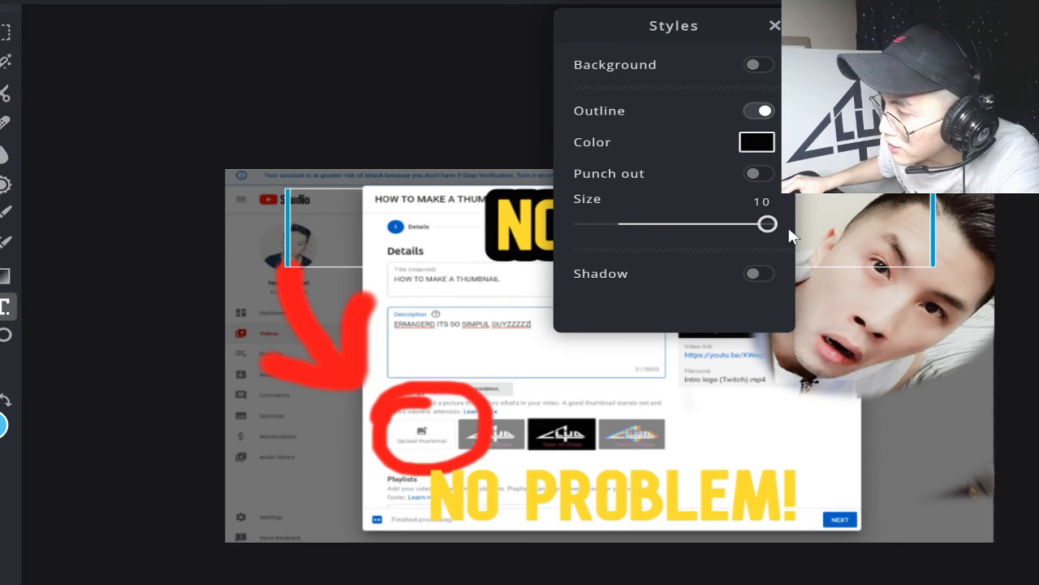
left_click(575, 226)
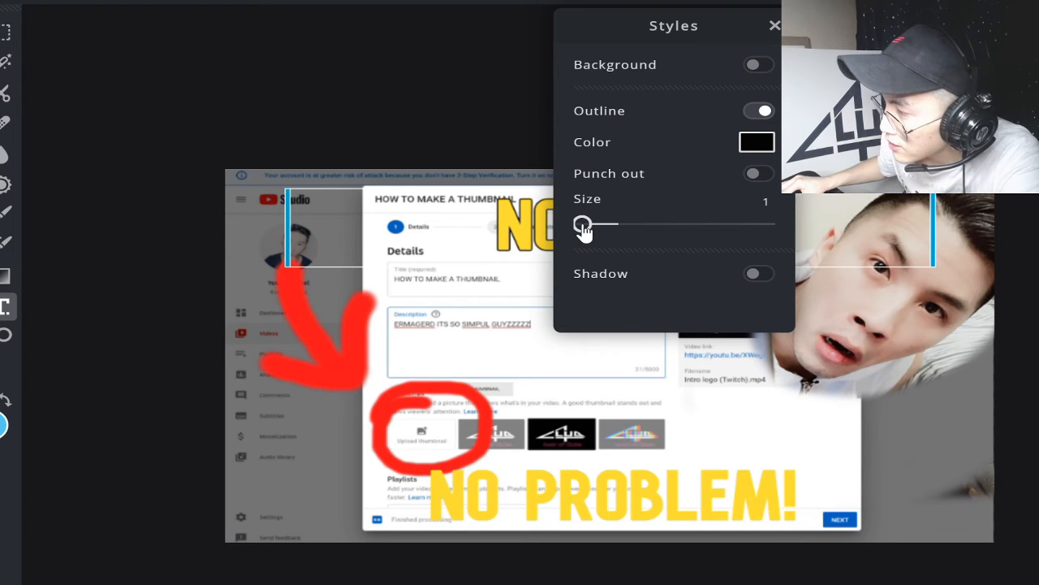
left_click_drag(631, 225, 675, 223)
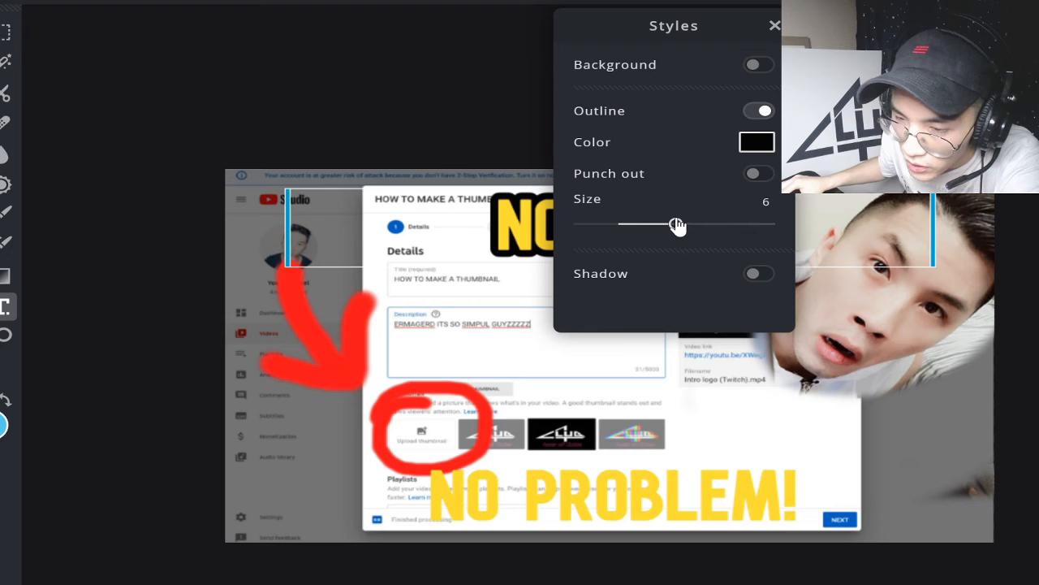
left_click(774, 26)
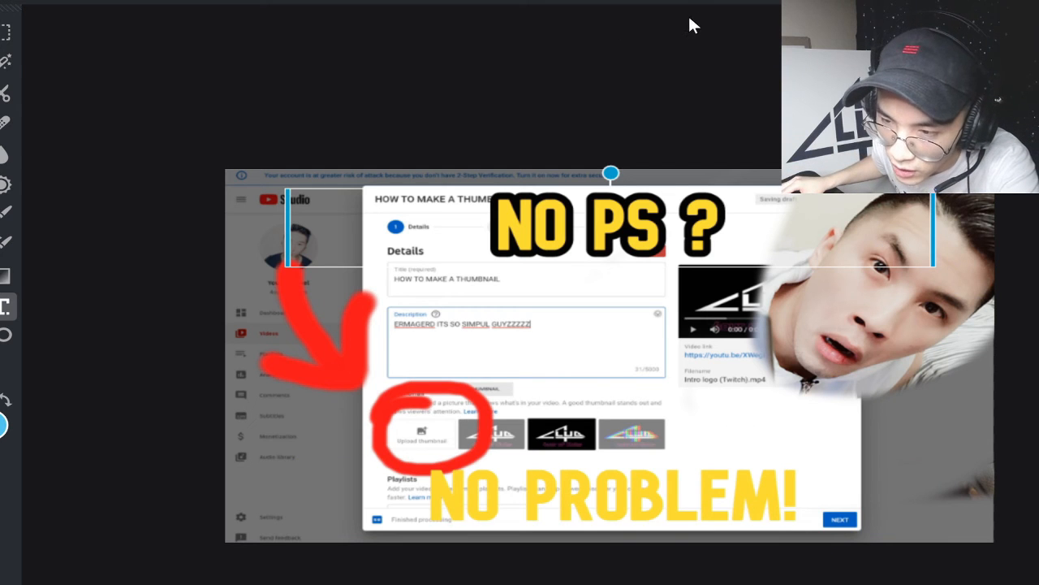
Step: Give the "NO PROBLEM!" text a black outline at size 6
left_click(613, 497)
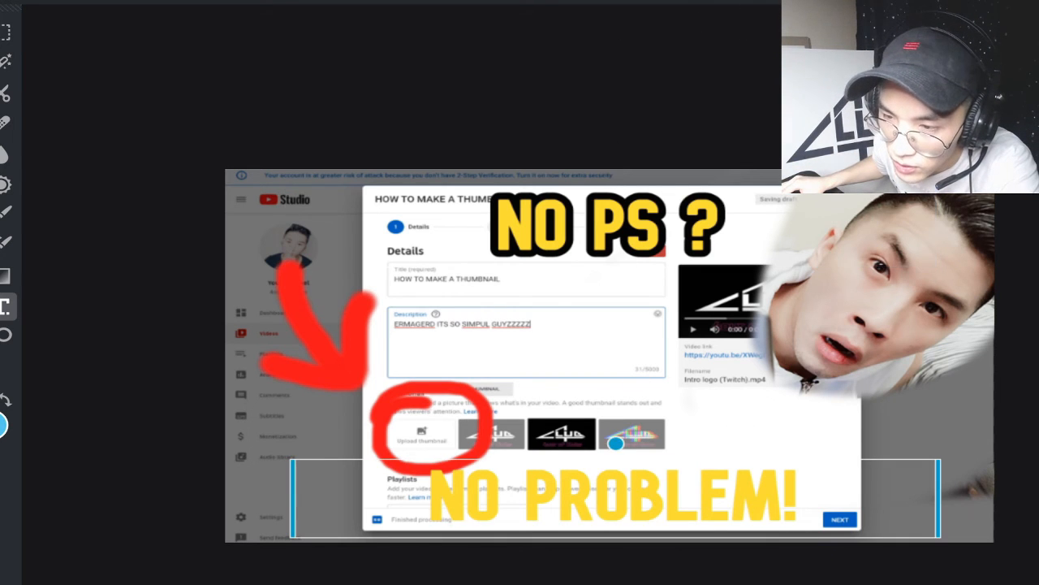
left_click(773, 2)
left_click(760, 112)
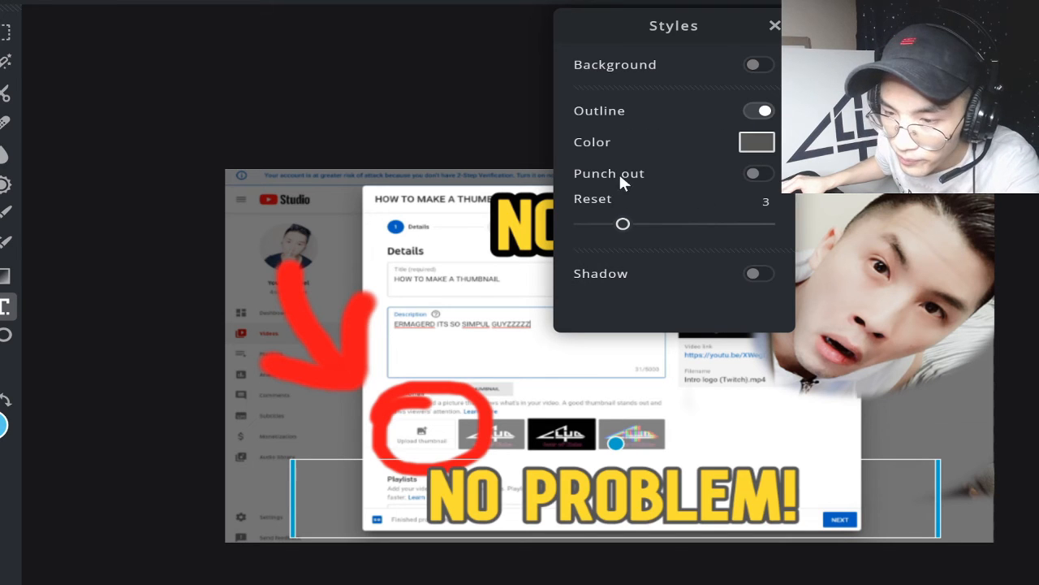
left_click(744, 146)
left_click(635, 439)
left_click(877, 471)
left_click_drag(639, 228, 678, 225)
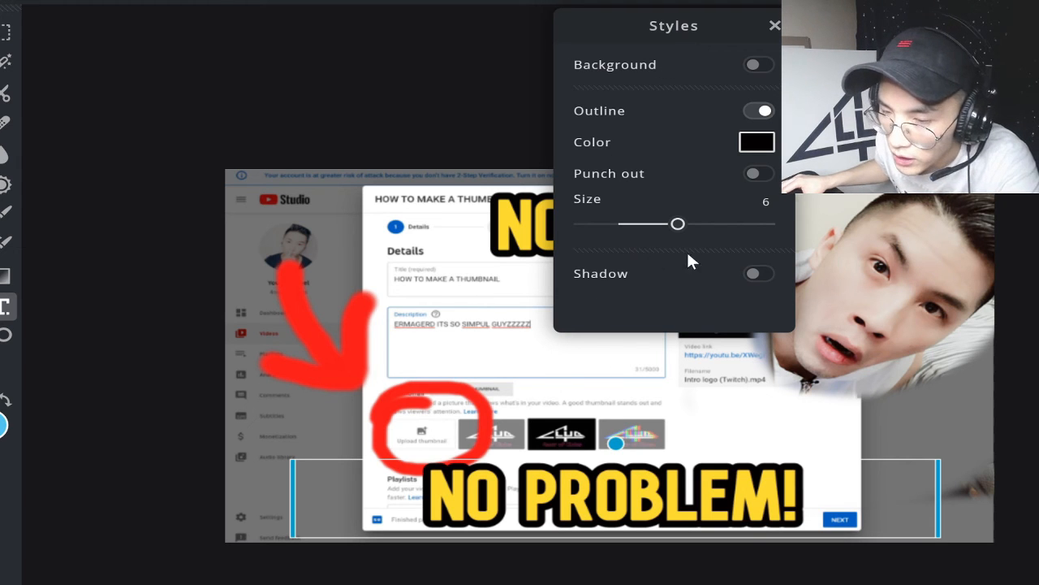
left_click(774, 27)
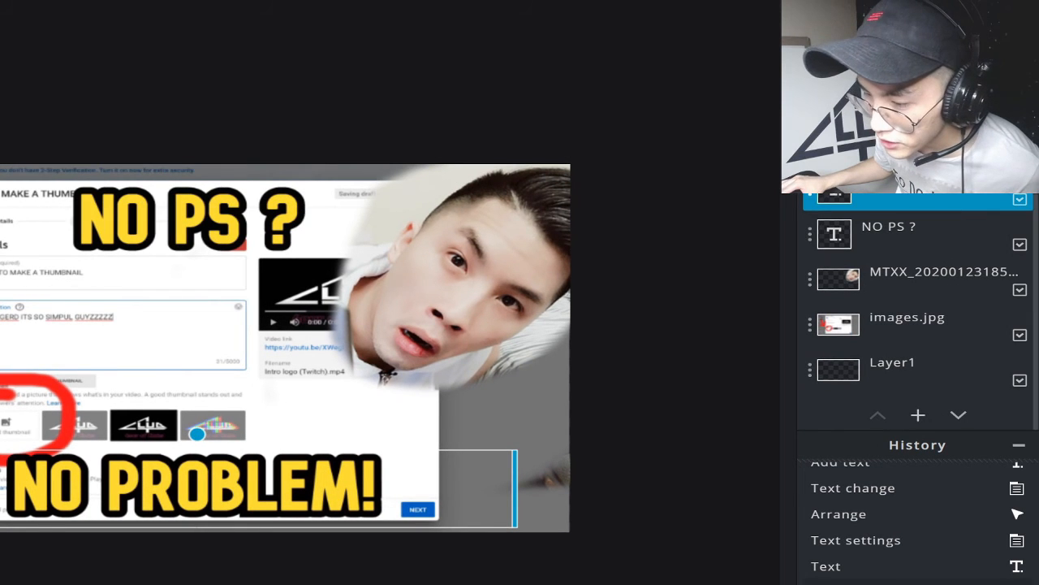
Step: Add the Photoshop logo as an image layer, shrink it and place it over "PS" in the title
left_click(924, 416)
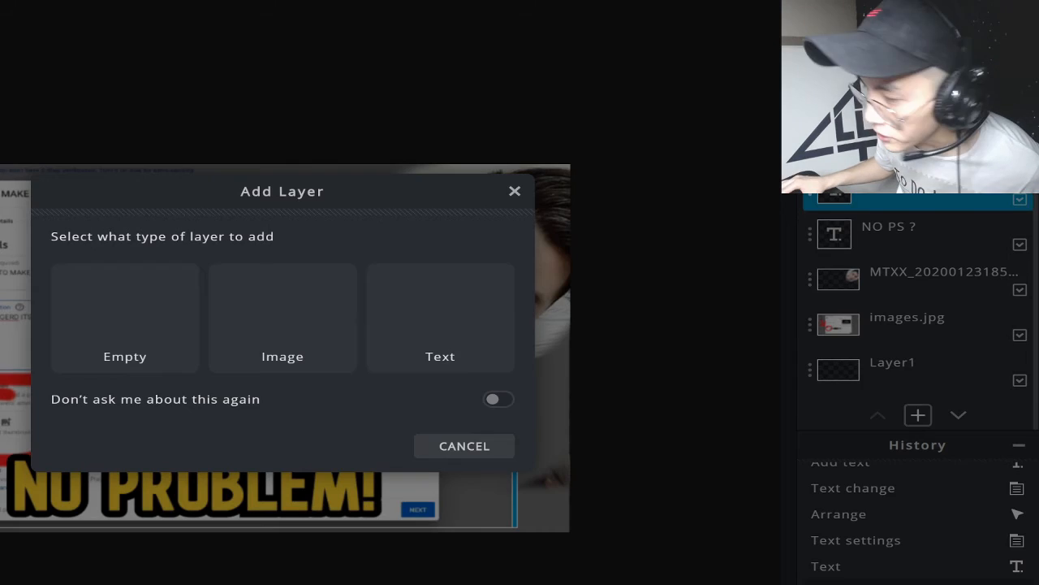
left_click(282, 321)
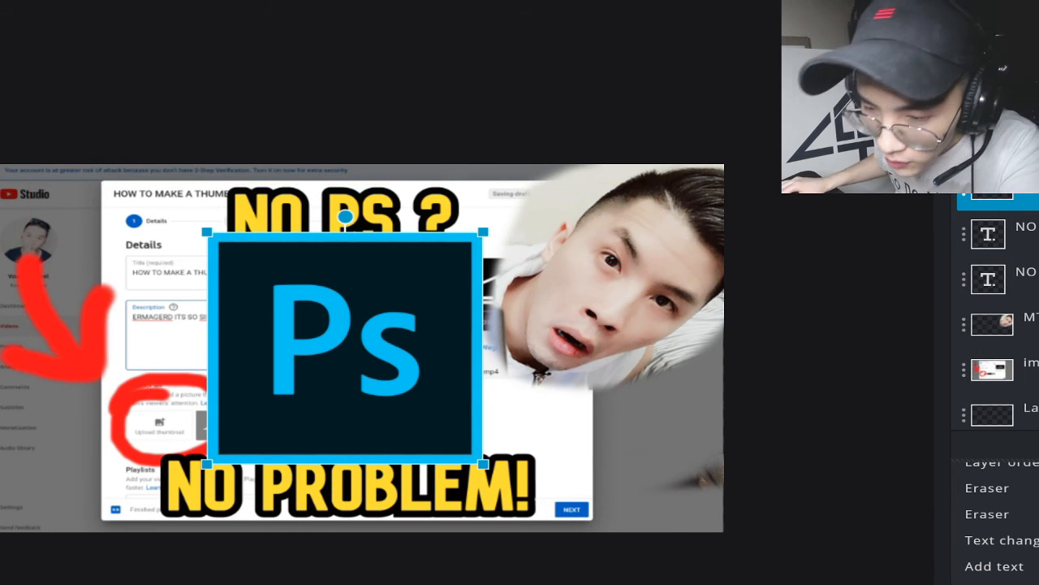
left_click_drag(429, 310, 283, 421)
left_click_drag(316, 369, 393, 203)
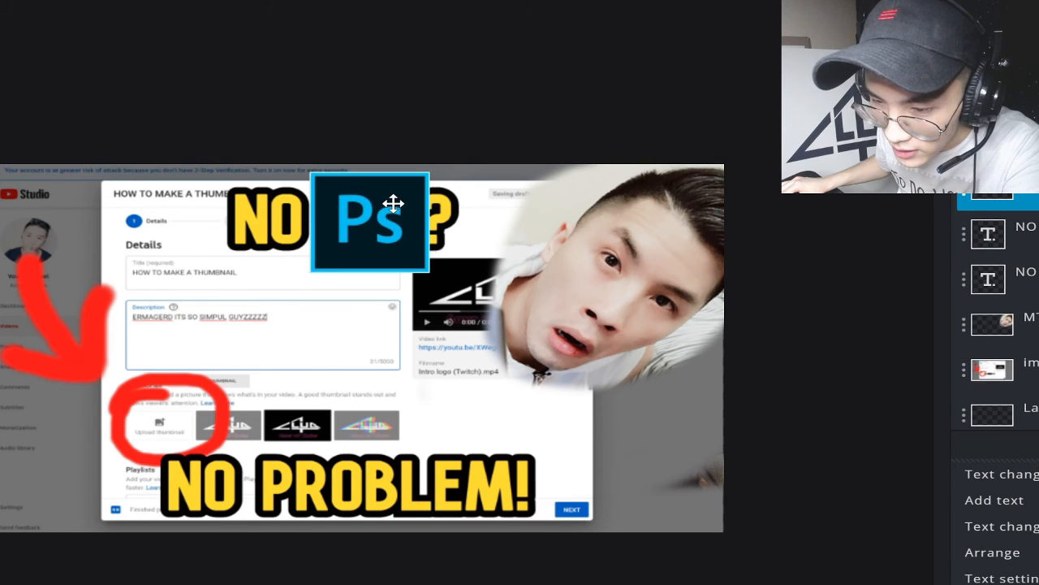
left_click_drag(430, 173, 428, 177)
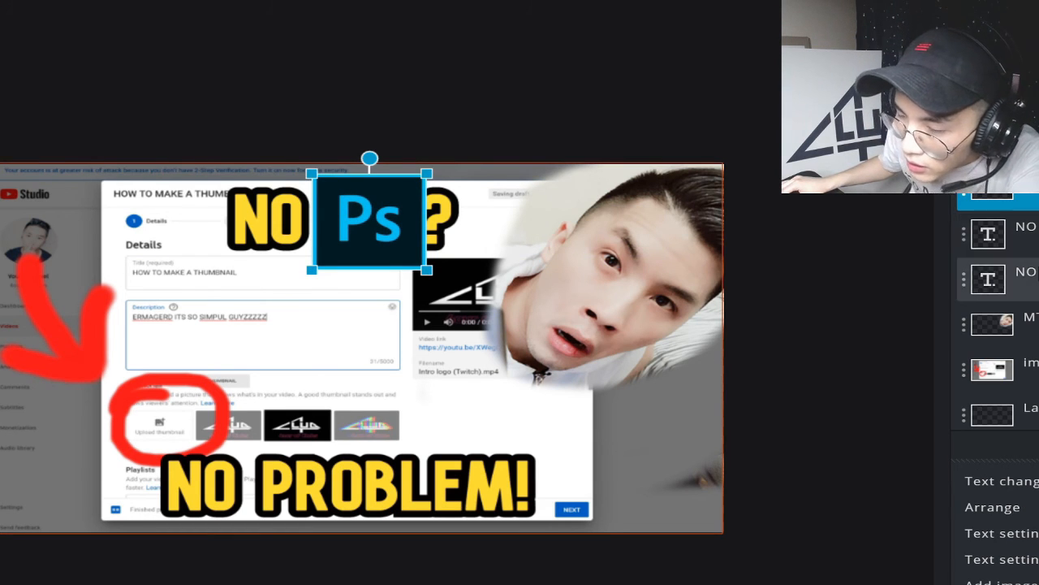
Step: Set the "NO PS ?" text's letter spacing to 21 so the logo fits between "NO" and "?"
left_click(1031, 281)
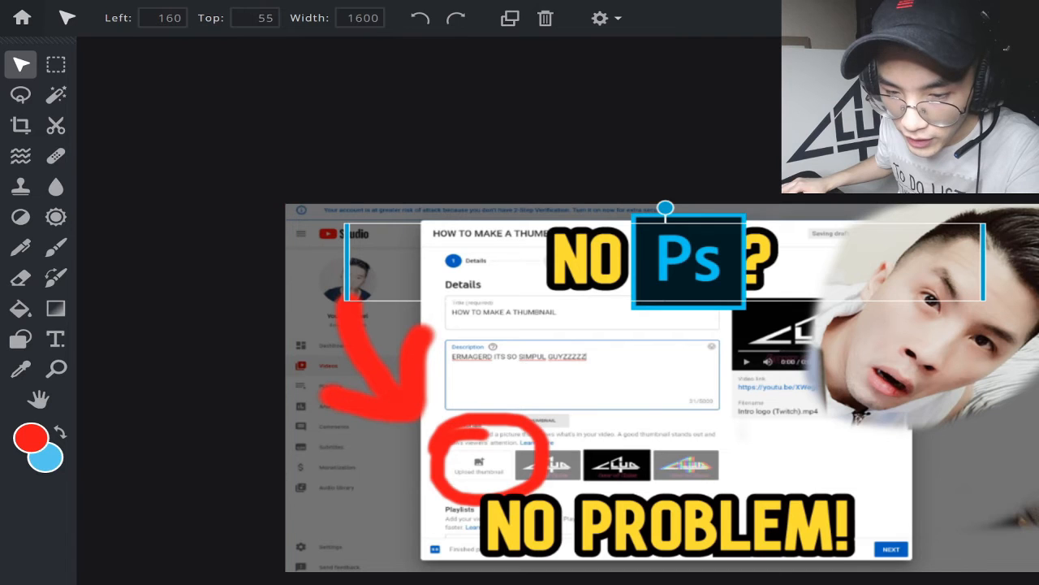
left_click(59, 342)
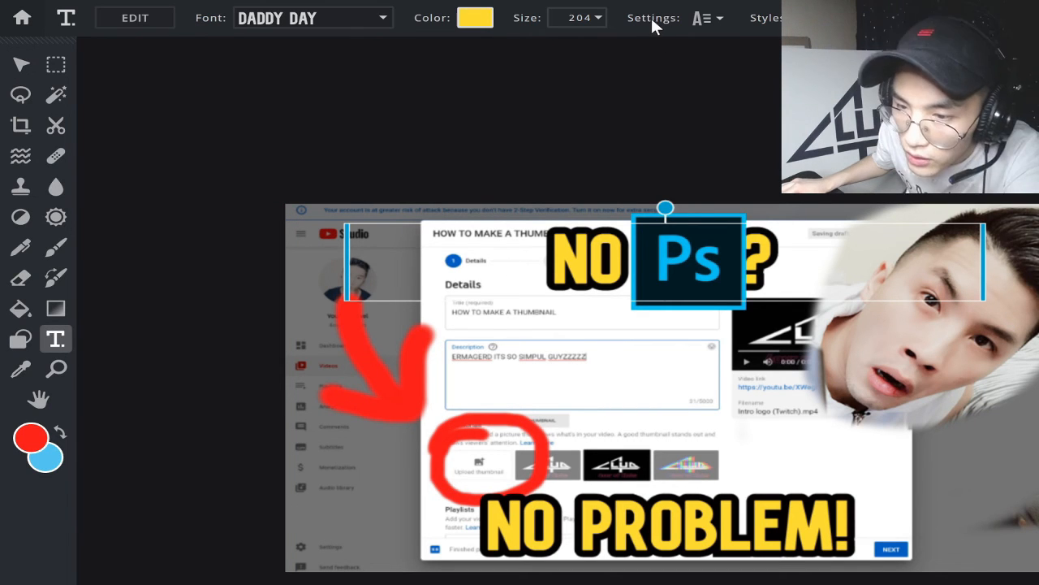
left_click(703, 24)
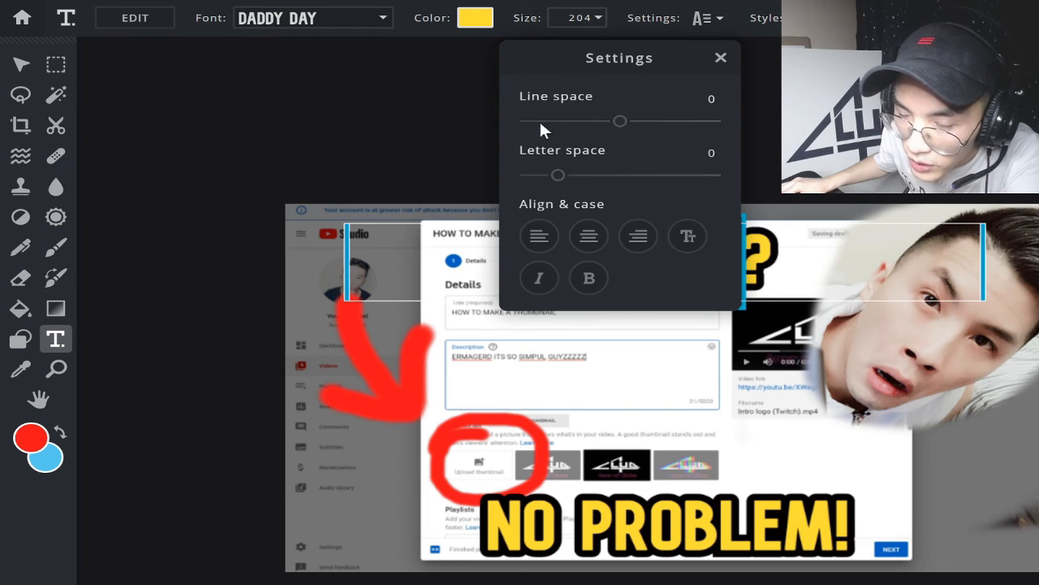
left_click_drag(560, 180, 590, 180)
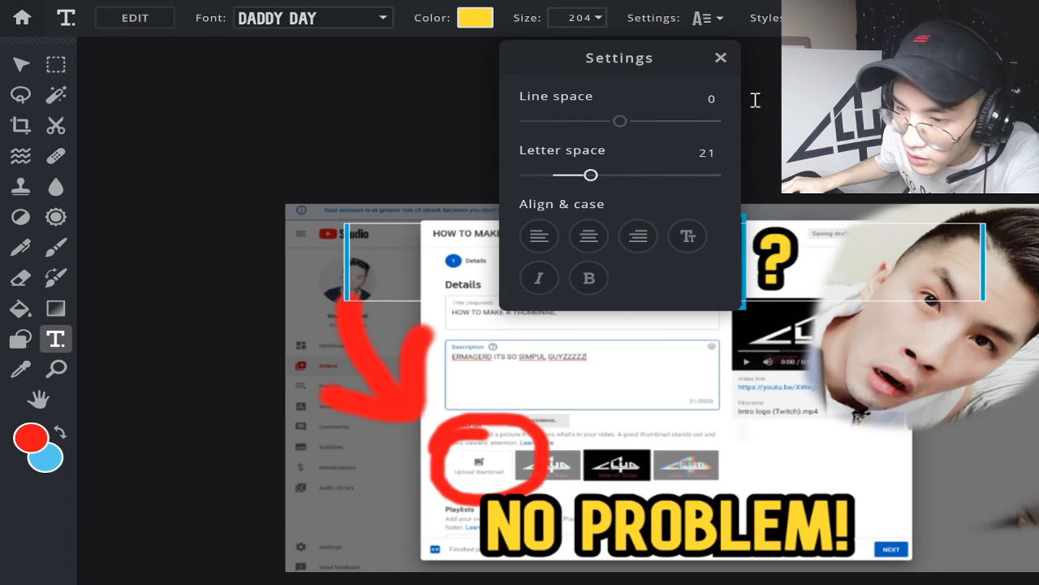
left_click(719, 59)
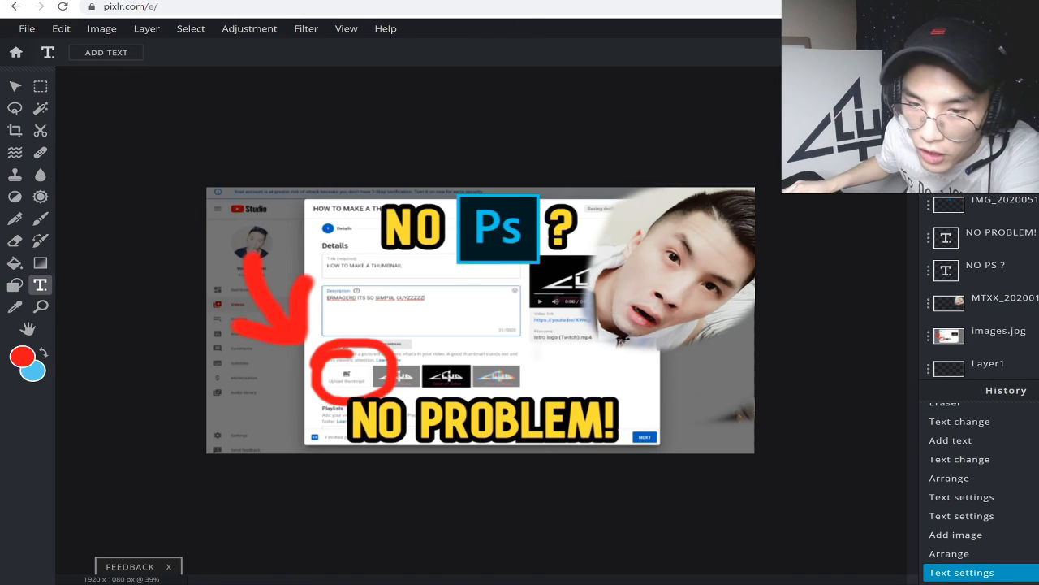
Step: Start saving the thumbnail as a JPG and open its file name for editing
left_click(29, 30)
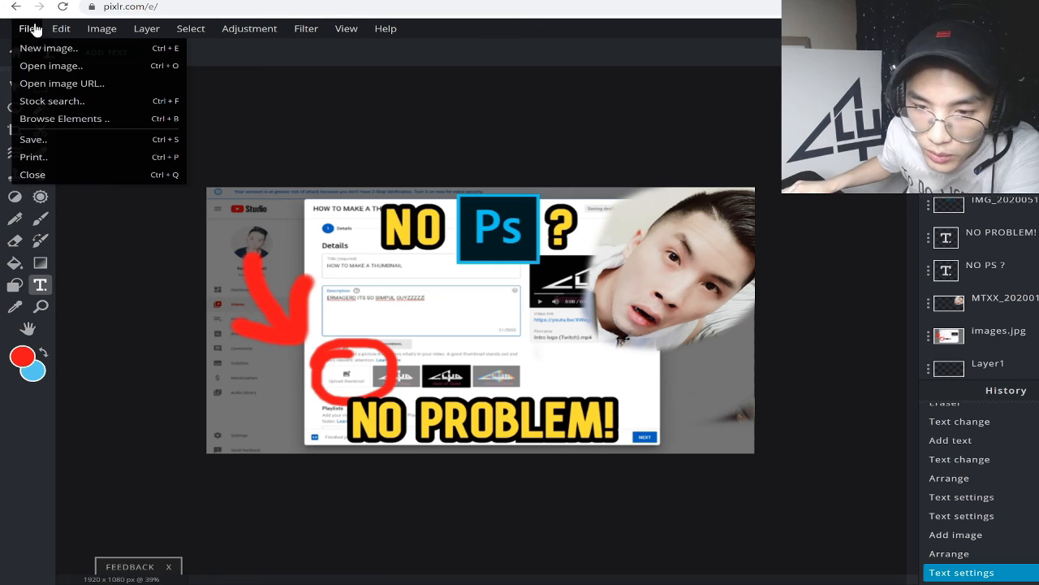
left_click(48, 142)
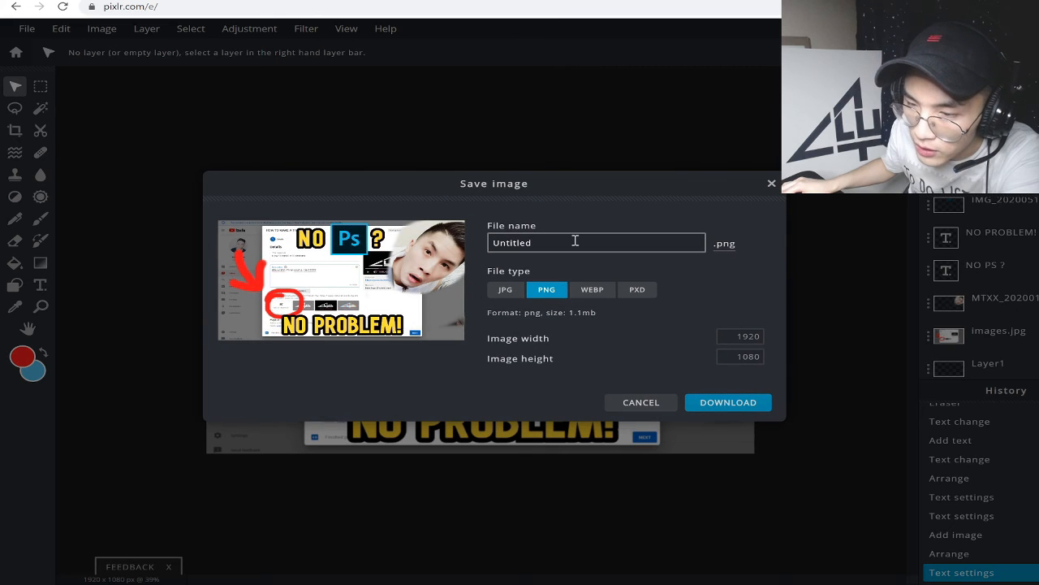
left_click(508, 290)
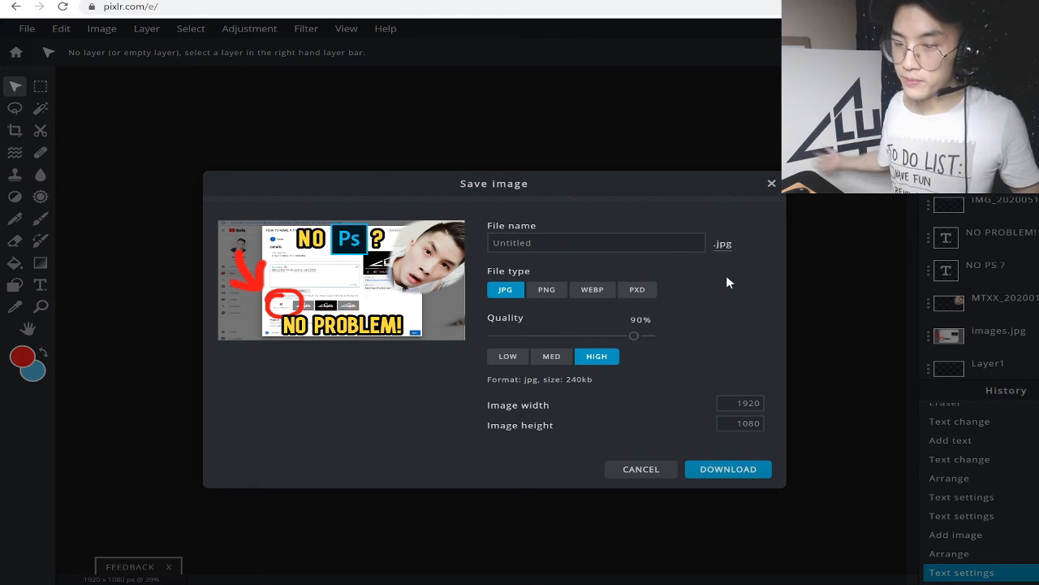
left_click(517, 238)
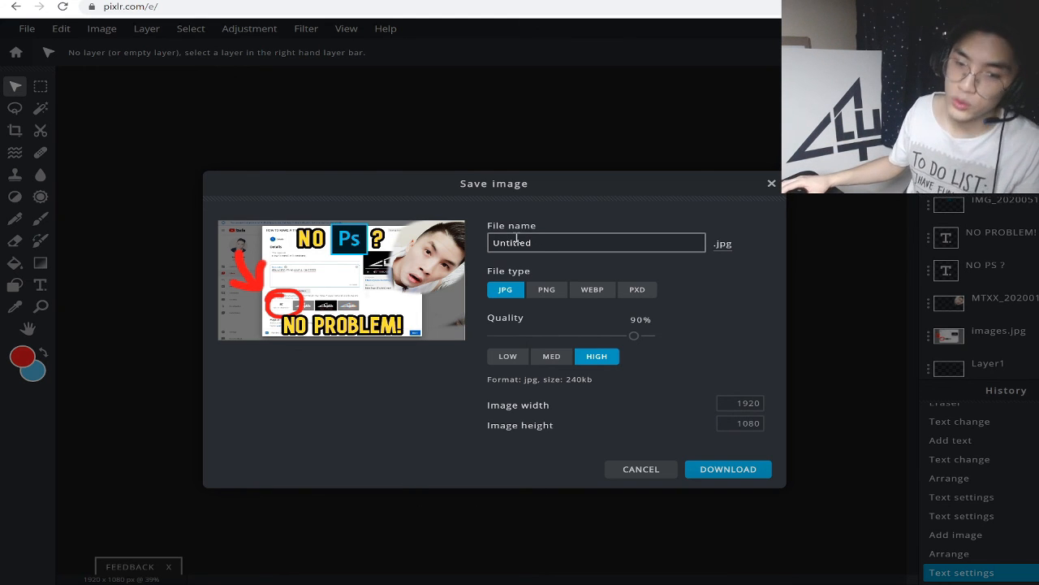